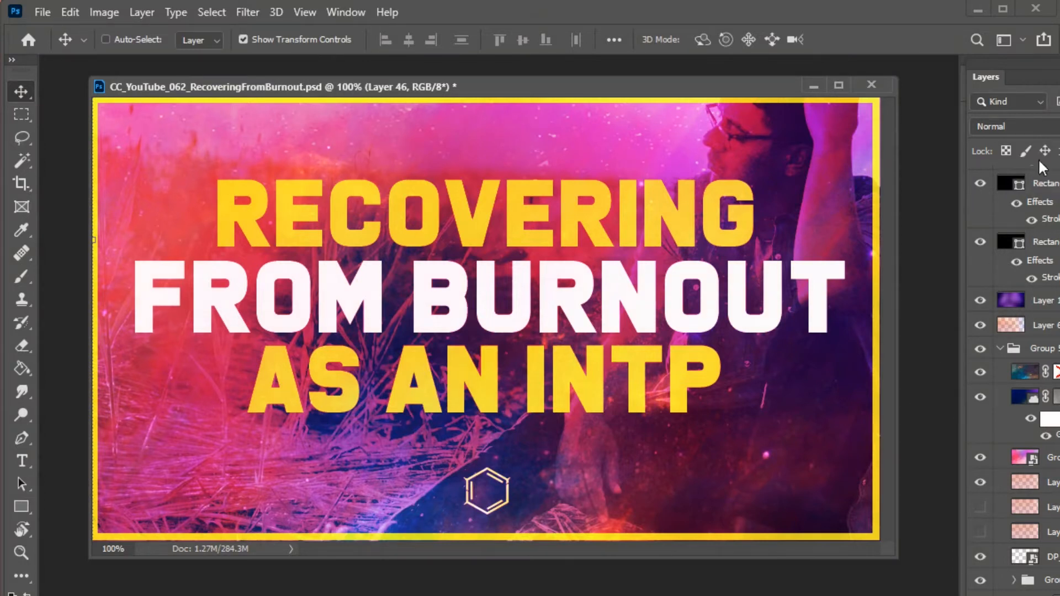
# Collapse the docked panels to the compact strip and show the Layers panel.
pyautogui.moveTo(1025, 60); pyautogui.dragTo(1042, 85)
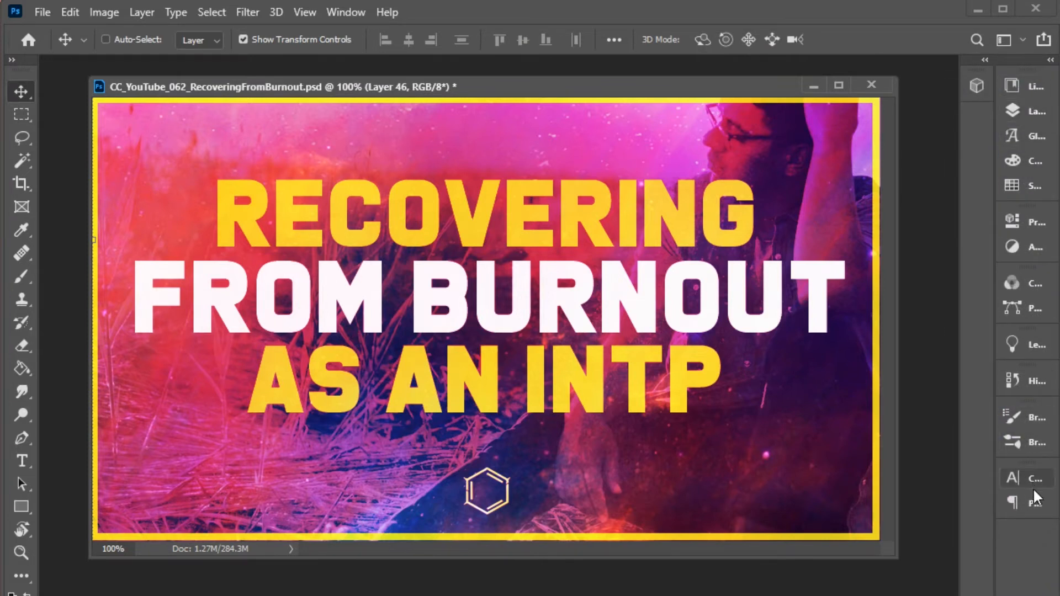
pyautogui.click(971, 88)
pyautogui.click(971, 90)
pyautogui.click(1026, 110)
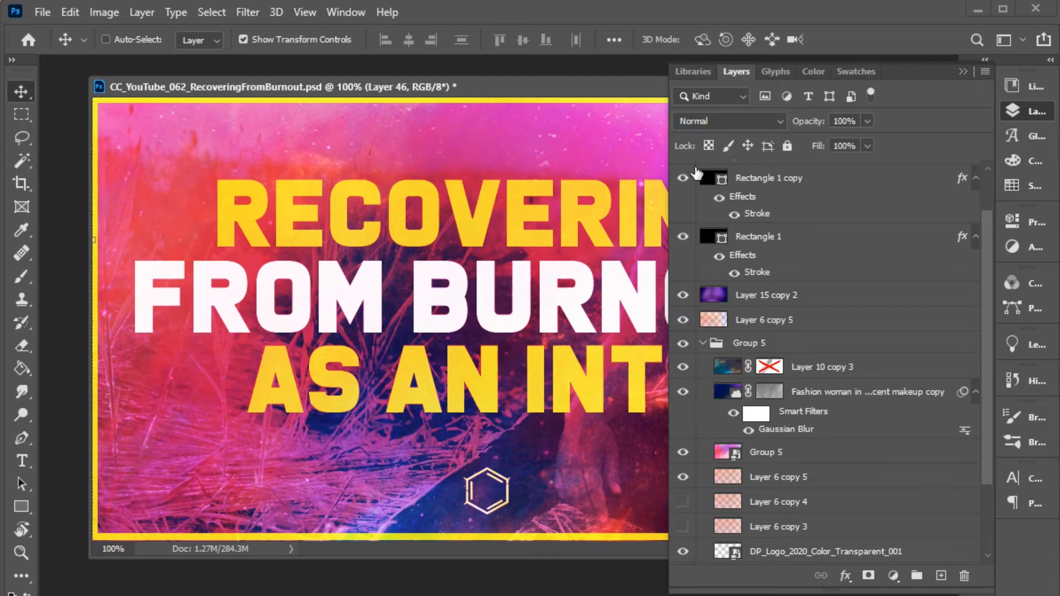
# Bring Layer 46 to the front to view the full photo and send it back to the bottom of the stack.
pyautogui.scroll(-3, 817, 535)
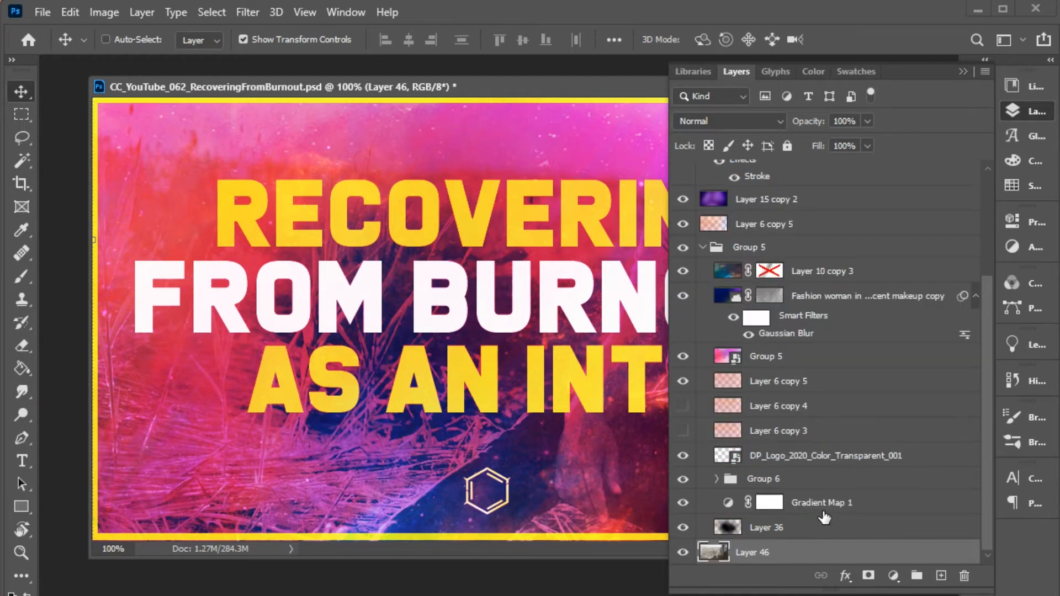
pyautogui.hotkey('ctrl', 'shift', ']')
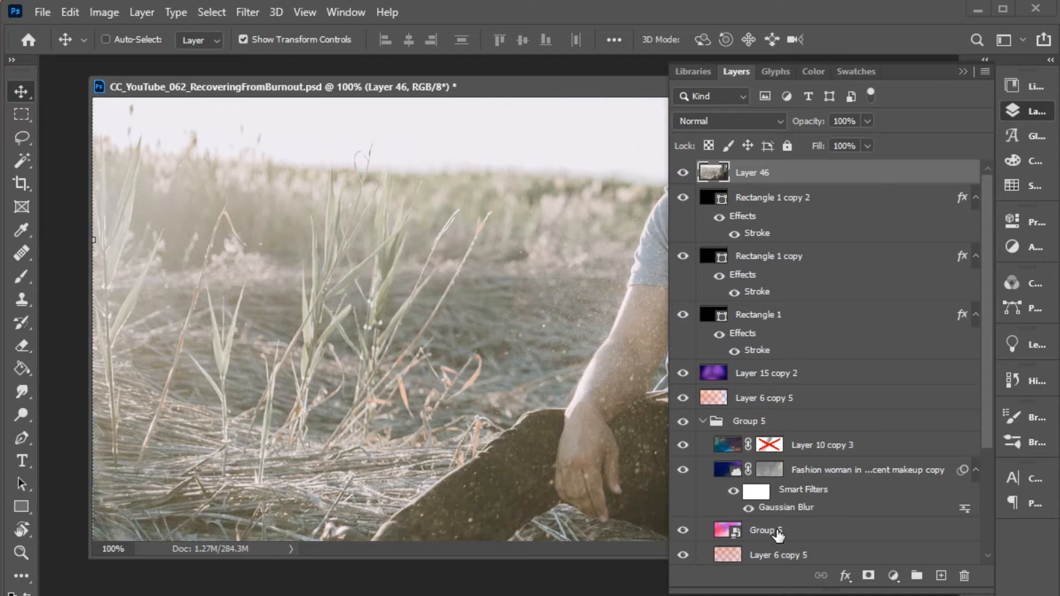
pyautogui.click(1032, 109)
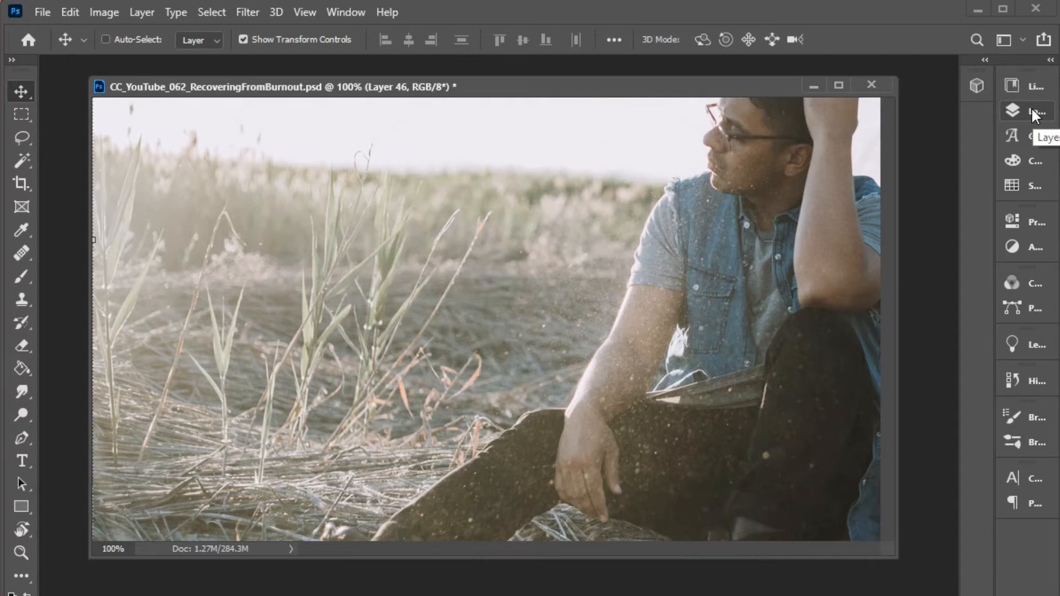
pyautogui.click(1032, 107)
pyautogui.press('ctrl')
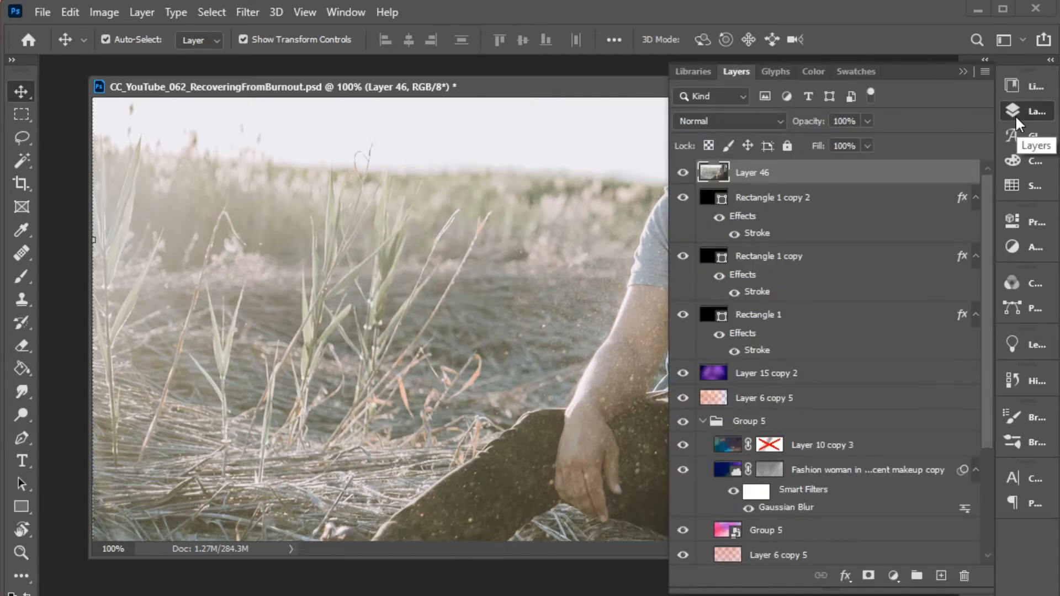
pyautogui.hotkey('ctrl', 'shift', '[')
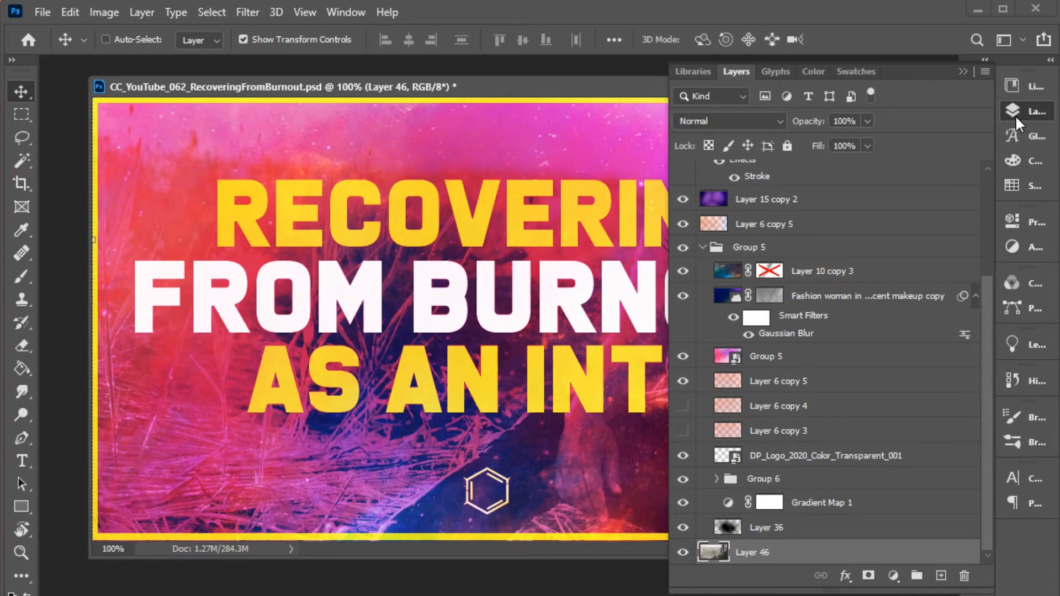
# Examine the layer stack, from the three stroked Rectangle 1 layers down to the contents of Group 5.
pyautogui.scroll(3, 856, 218)
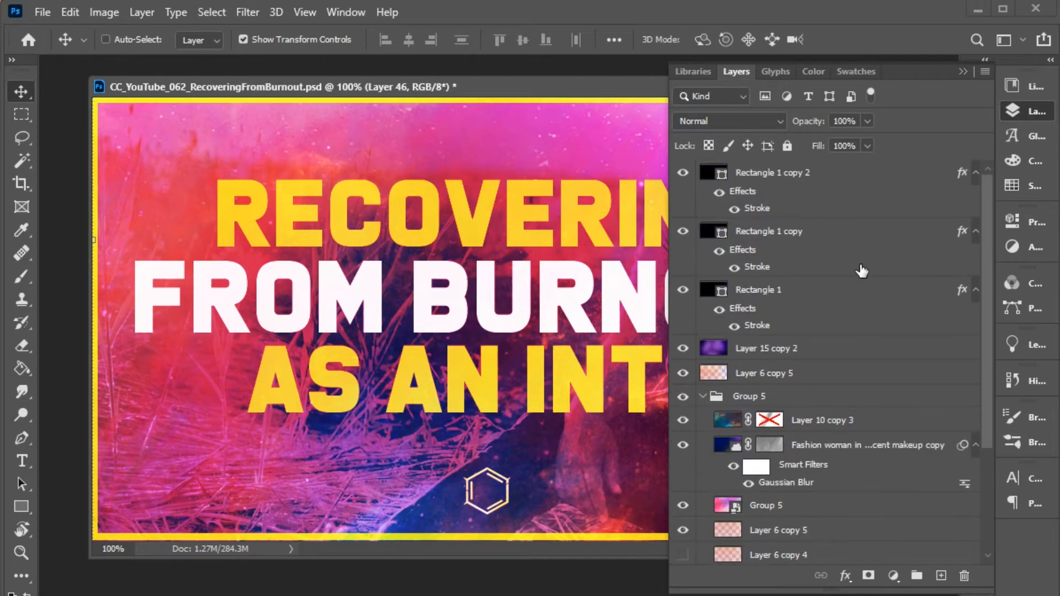
pyautogui.click(813, 181)
pyautogui.click(786, 290)
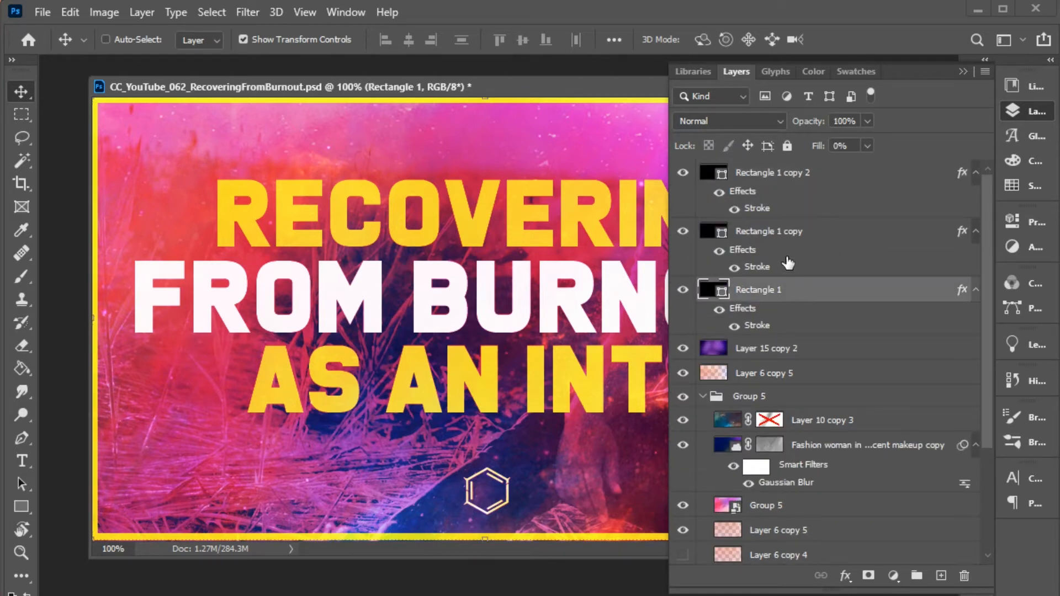
pyautogui.click(786, 239)
pyautogui.click(790, 184)
pyautogui.click(792, 231)
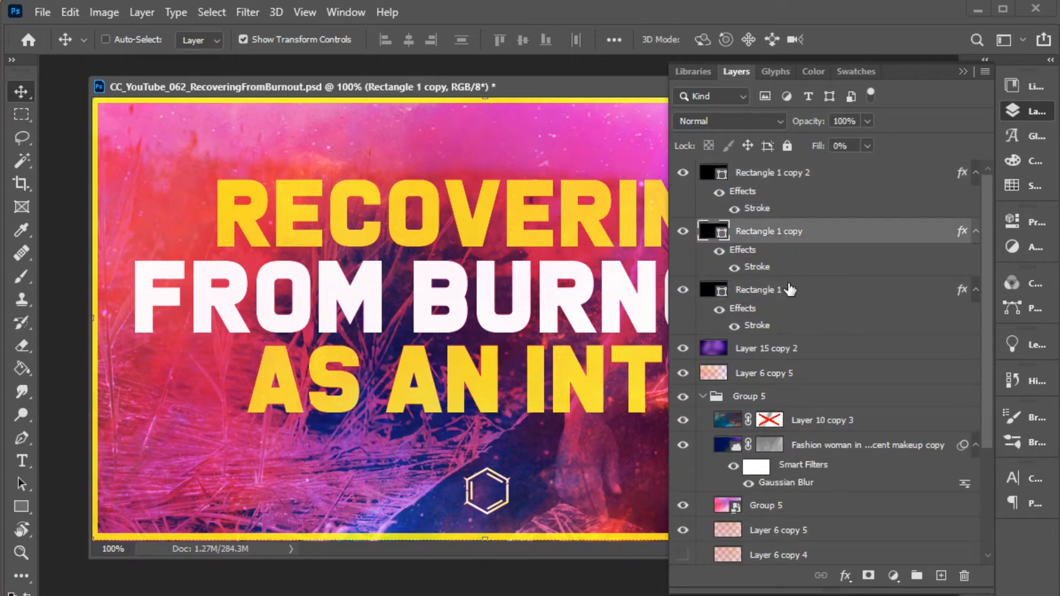
pyautogui.click(791, 289)
pyautogui.scroll(-3, 801, 280)
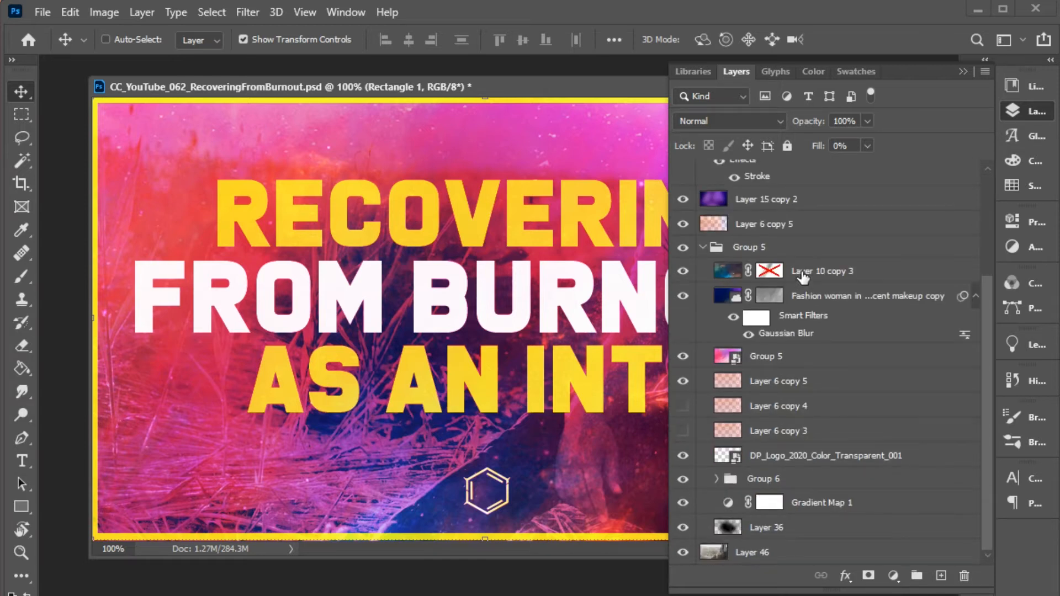
pyautogui.scroll(3, 792, 348)
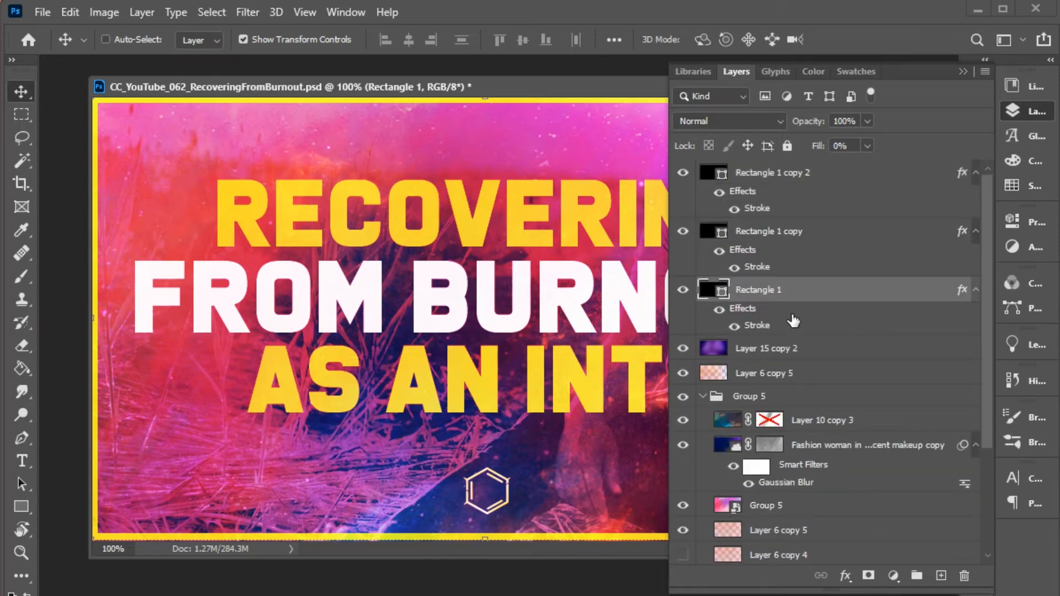
pyautogui.click(790, 239)
pyautogui.click(789, 180)
pyautogui.click(763, 248)
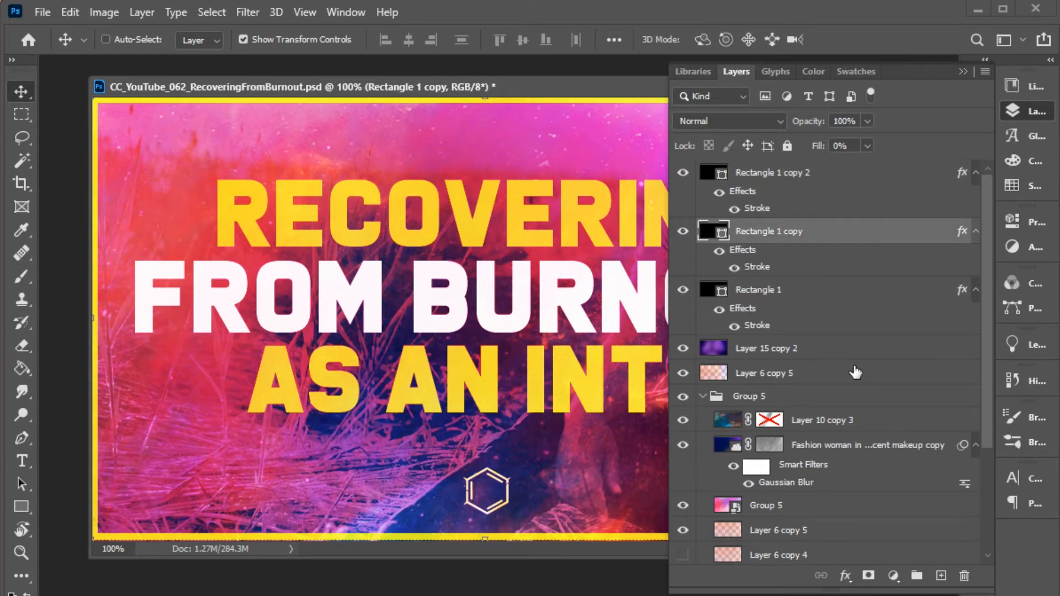
# Duplicate Layer 46 and bring the copy to the front of the layer stack.
pyautogui.scroll(-5, 857, 370)
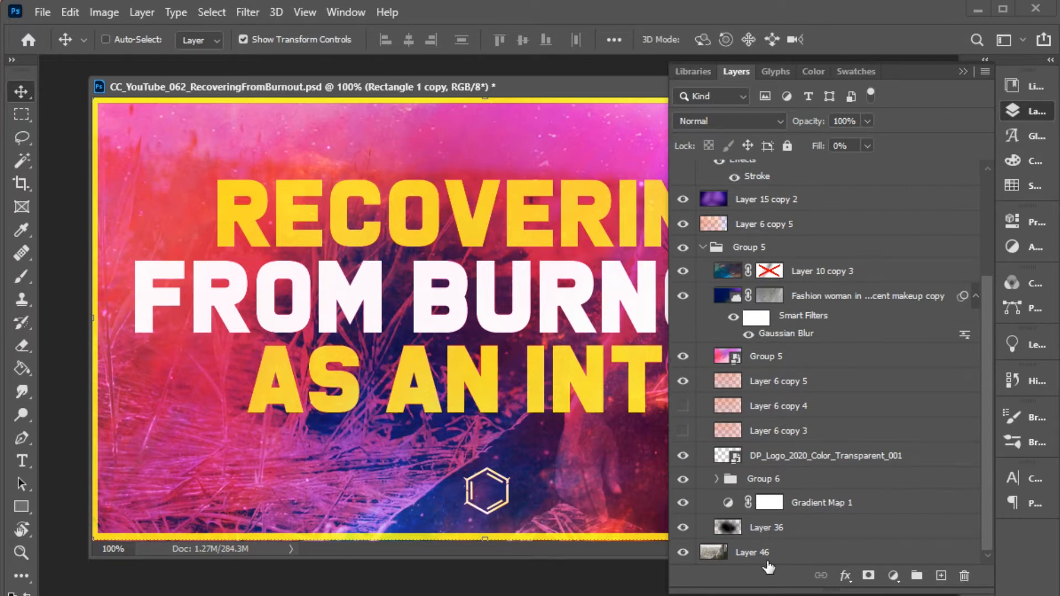
pyautogui.click(768, 564)
pyautogui.hotkey('ctrl', 'j')
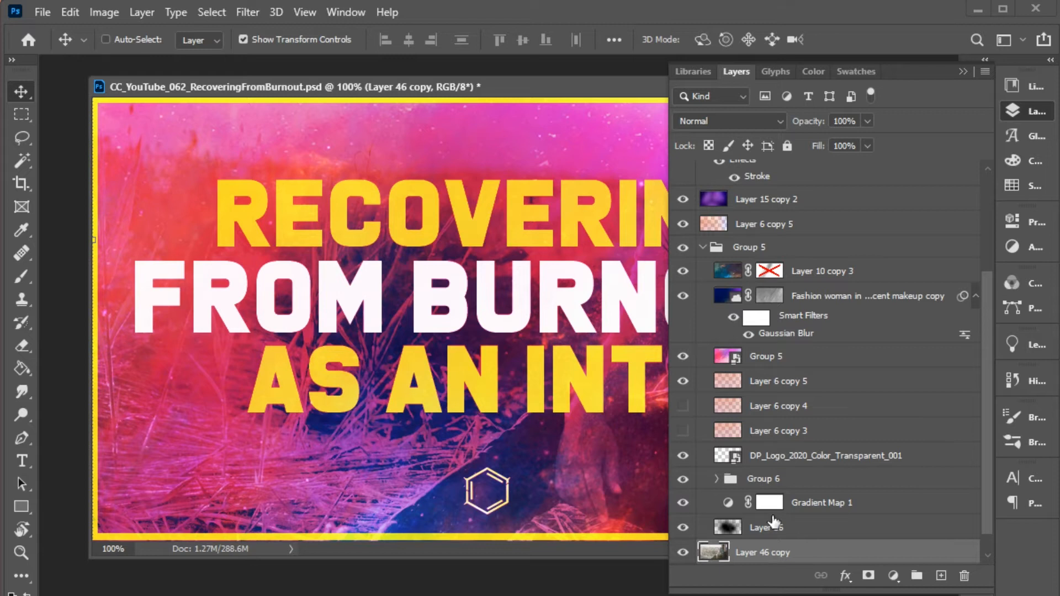
pyautogui.scroll(-1, 773, 516)
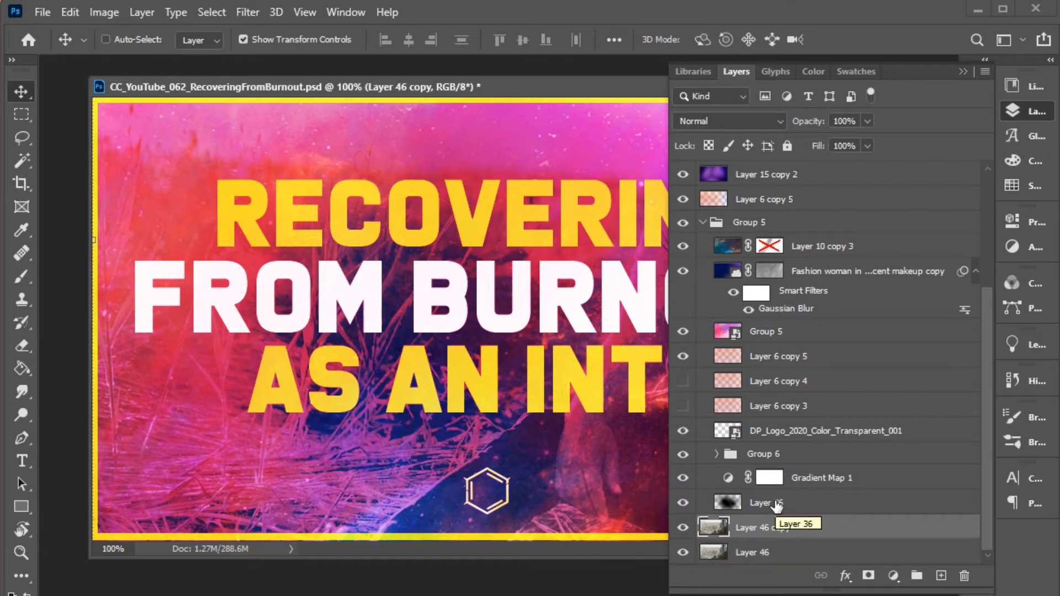
pyautogui.press('ctrl')
pyautogui.hotkey('ctrl', 'shift', ']')
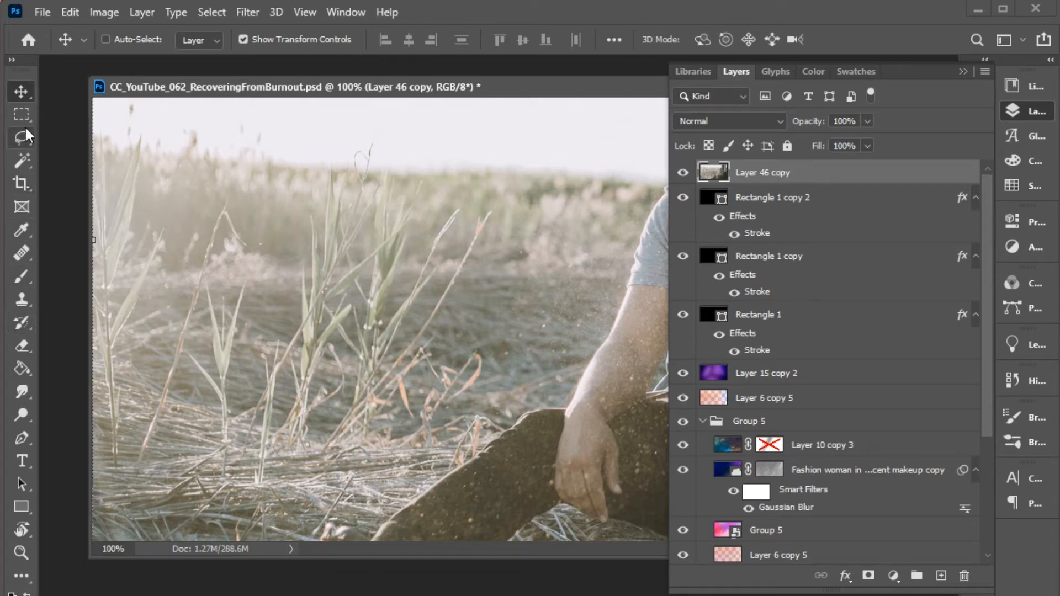
# Switch in turn to the Brush, Magic Wand, Paint Bucket, Hand, Rectangular Marquee and Move tools.
pyautogui.press('b')
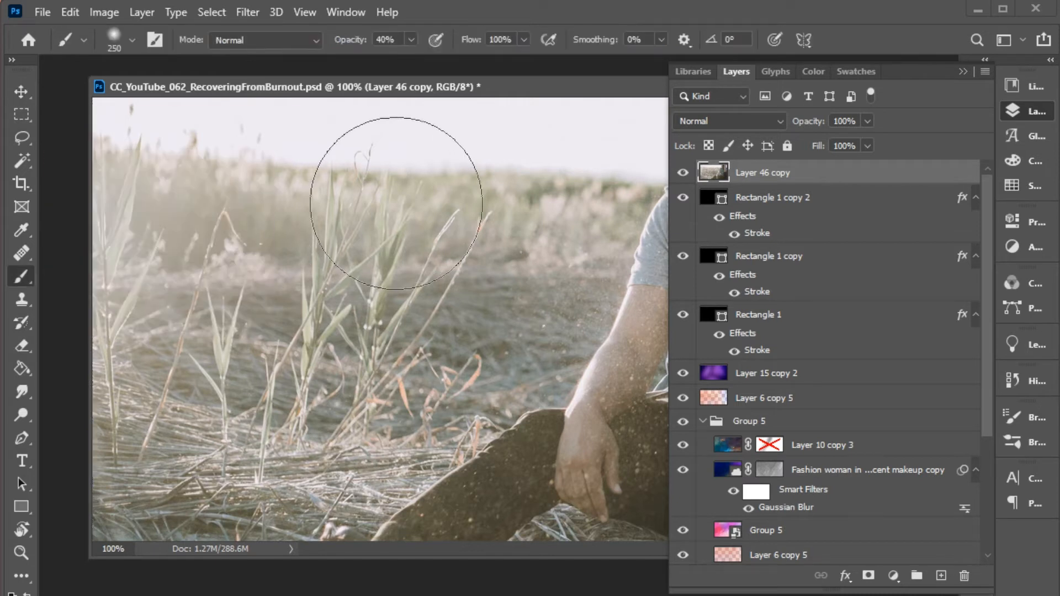
pyautogui.press('w')
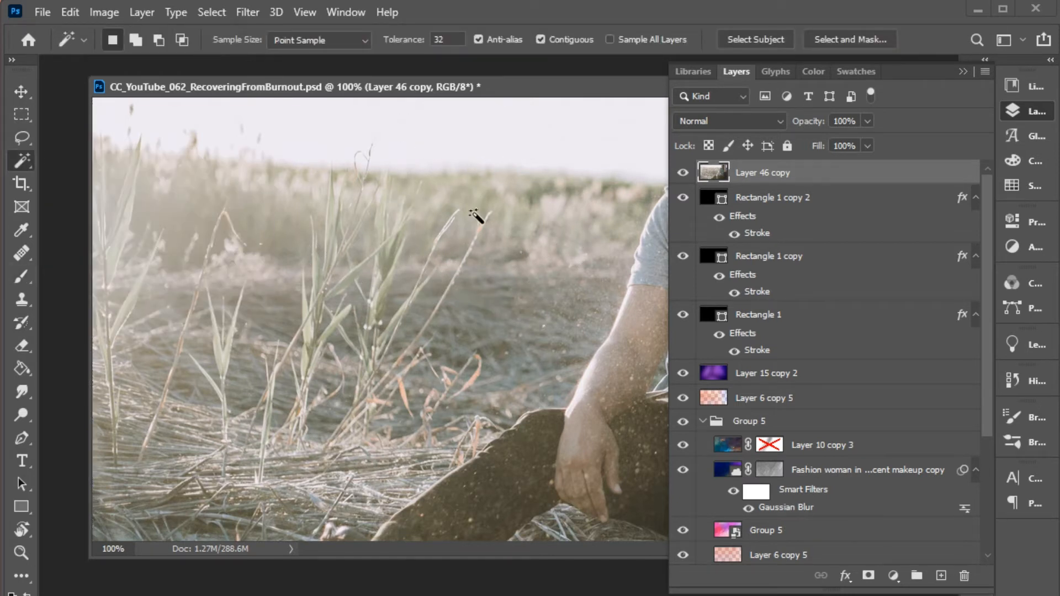
pyautogui.press('g')
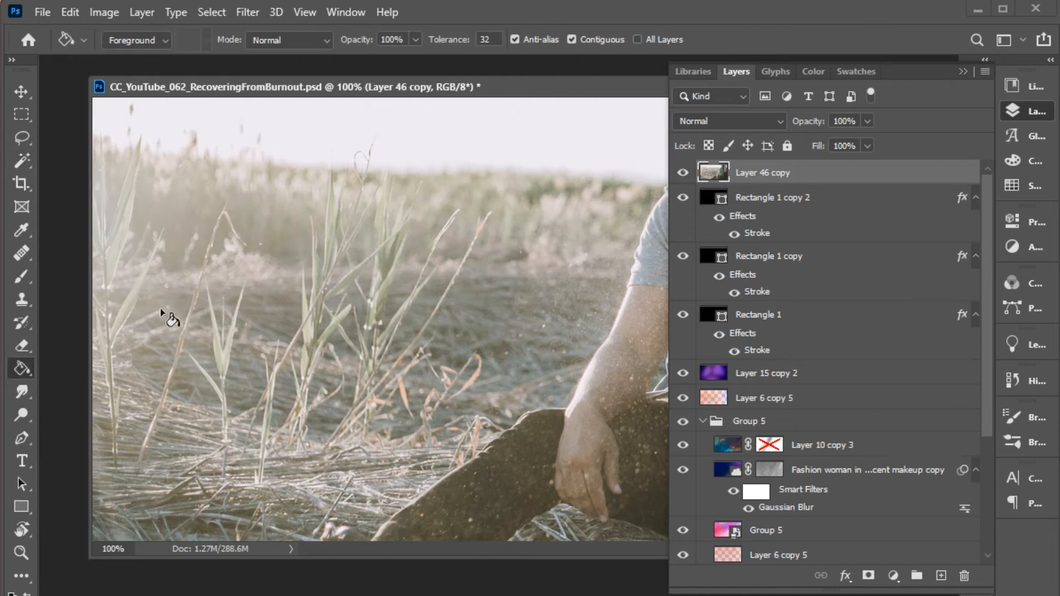
pyautogui.press('h')
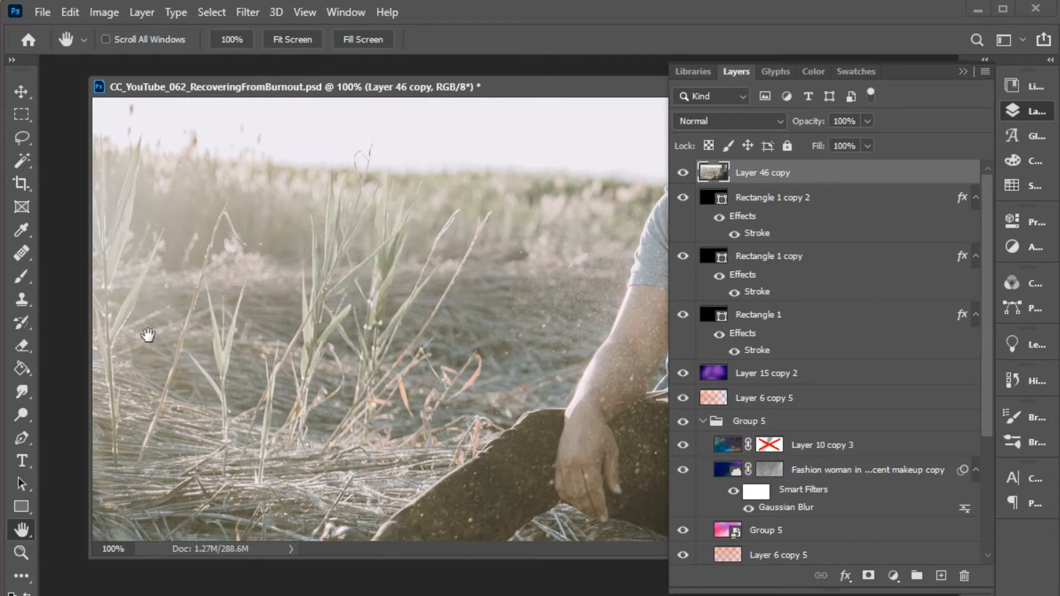
pyautogui.press('m')
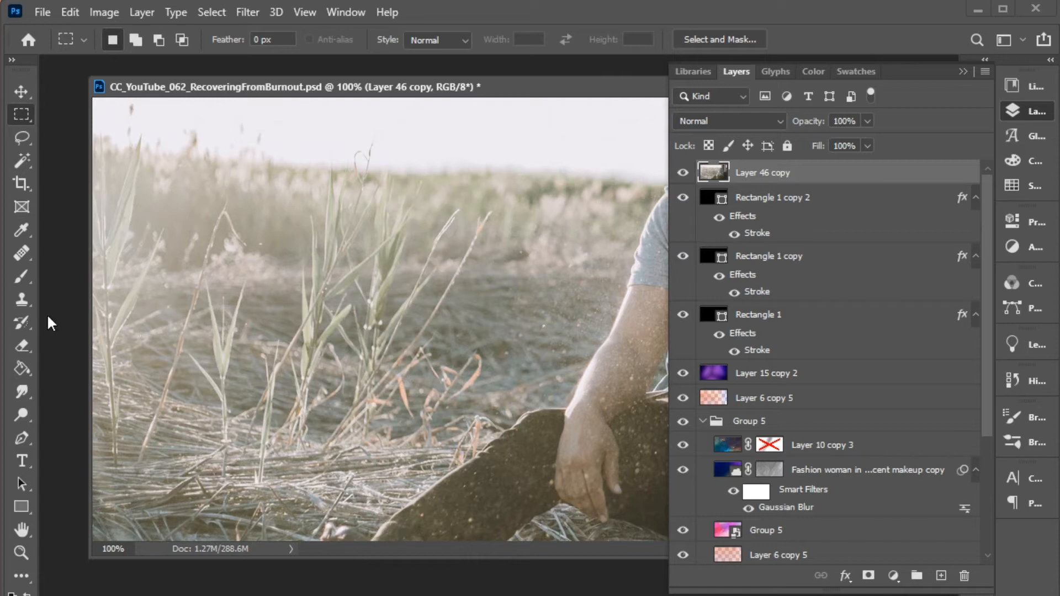
pyautogui.press('v')
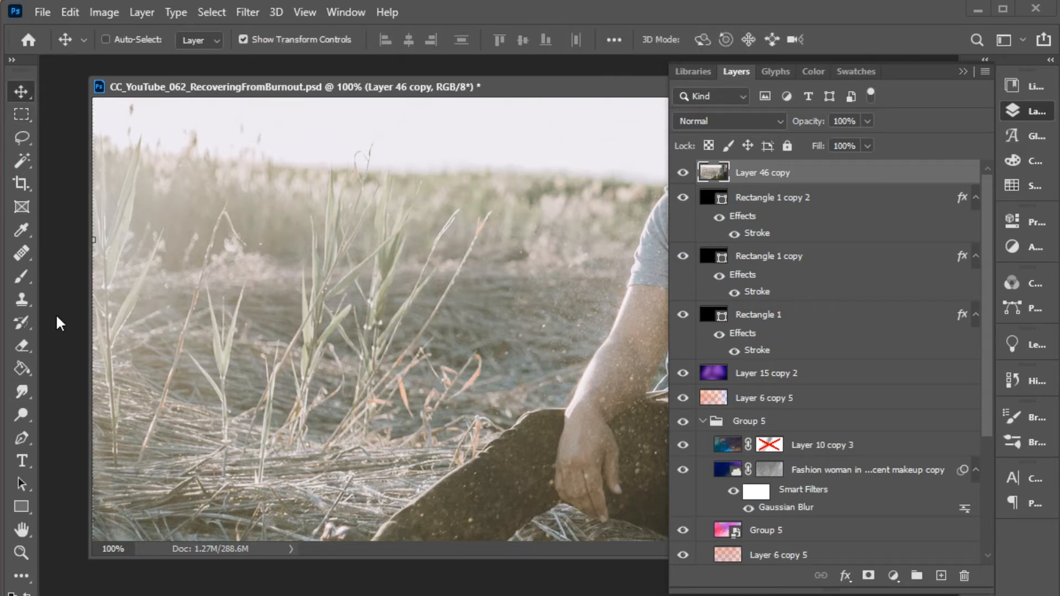
# With the Magic Wand tool active, use Select Subject to select the seated man on Layer 46 copy and check the selection.
pyautogui.press('w')
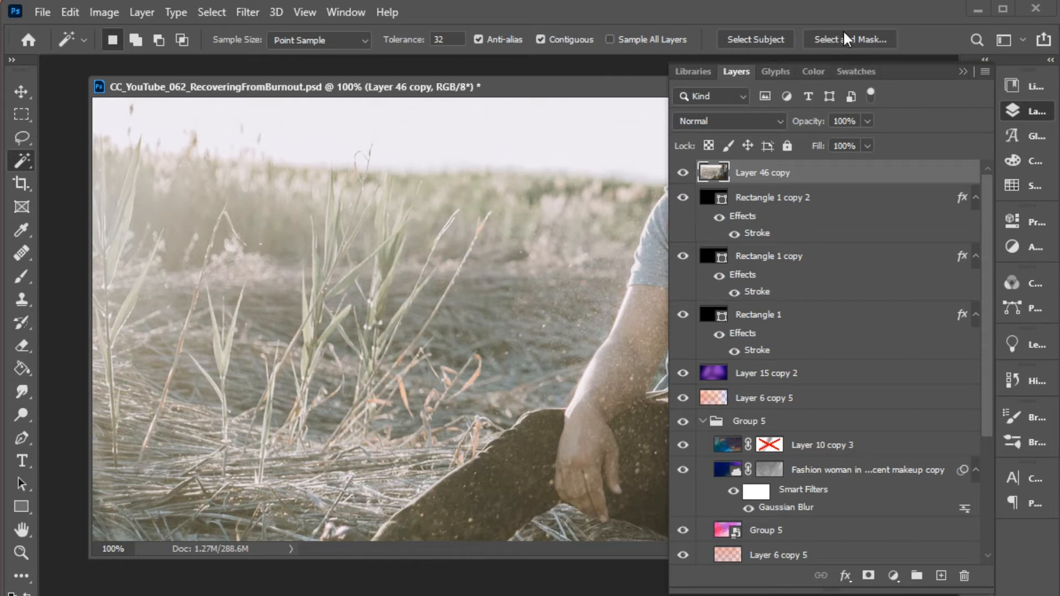
pyautogui.click(759, 38)
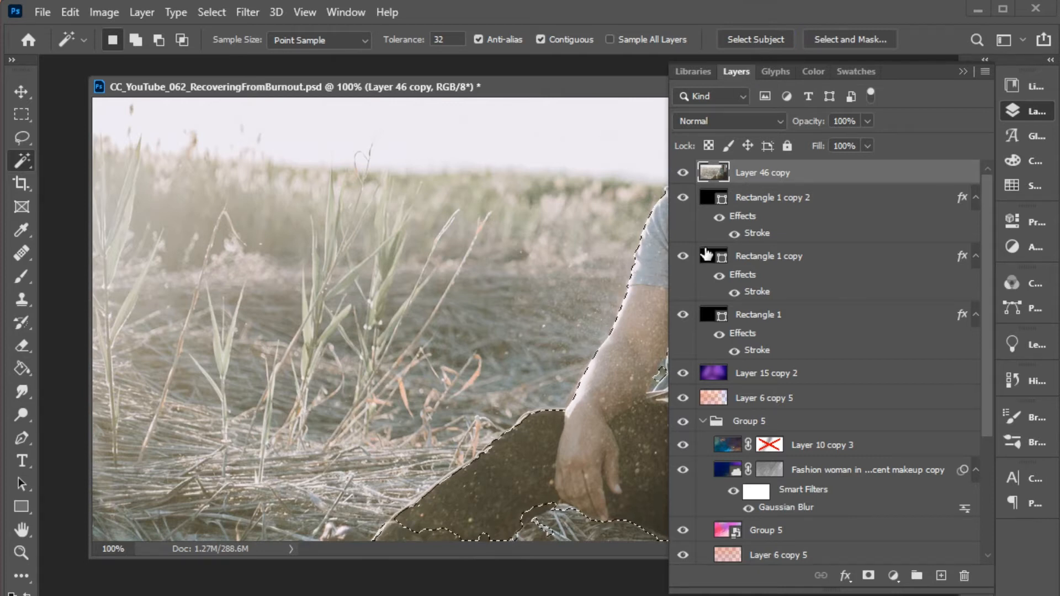
pyautogui.click(1037, 113)
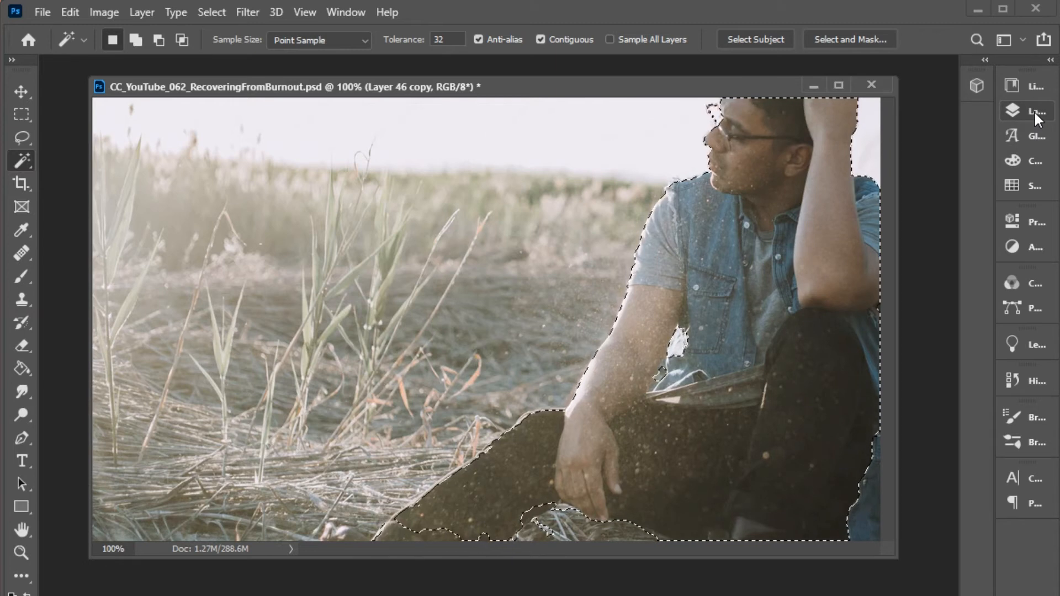
pyautogui.click(1022, 109)
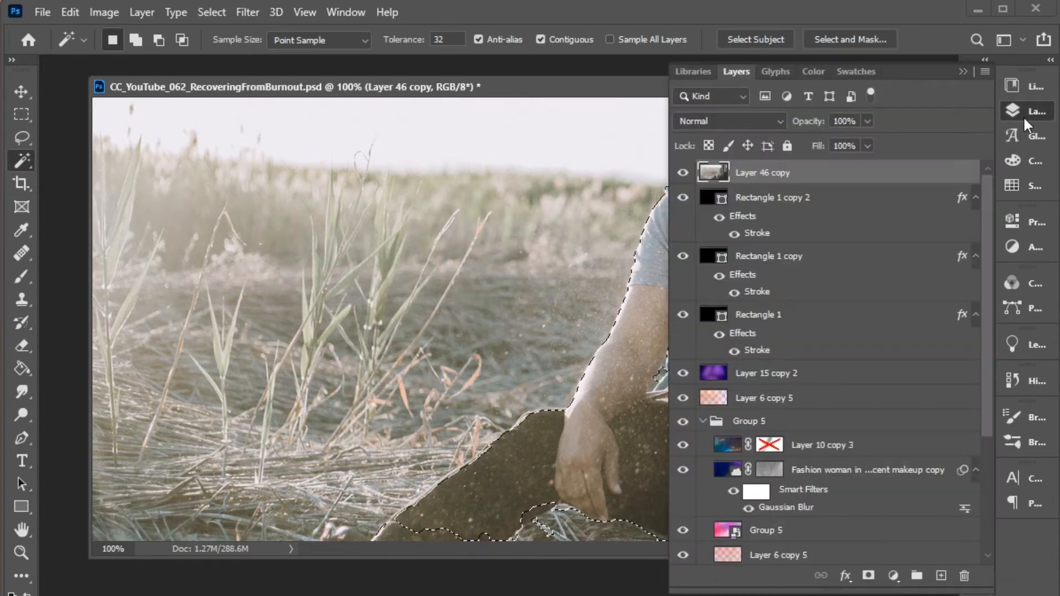
pyautogui.click(1030, 112)
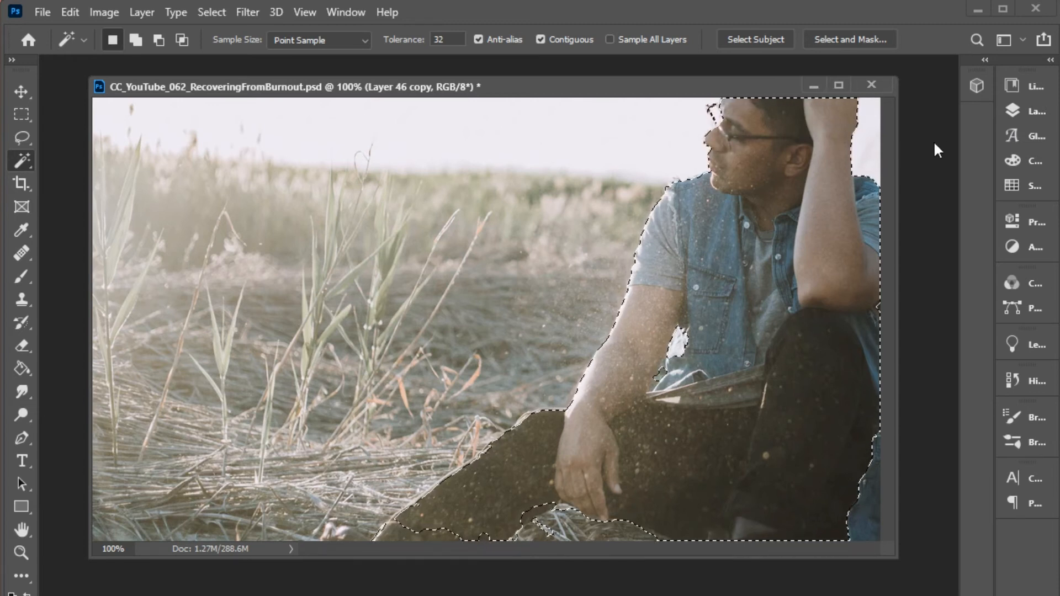
# Add a layer mask to Layer 46 copy from the selection of the man and check the cutout on the full canvas.
pyautogui.click(1034, 112)
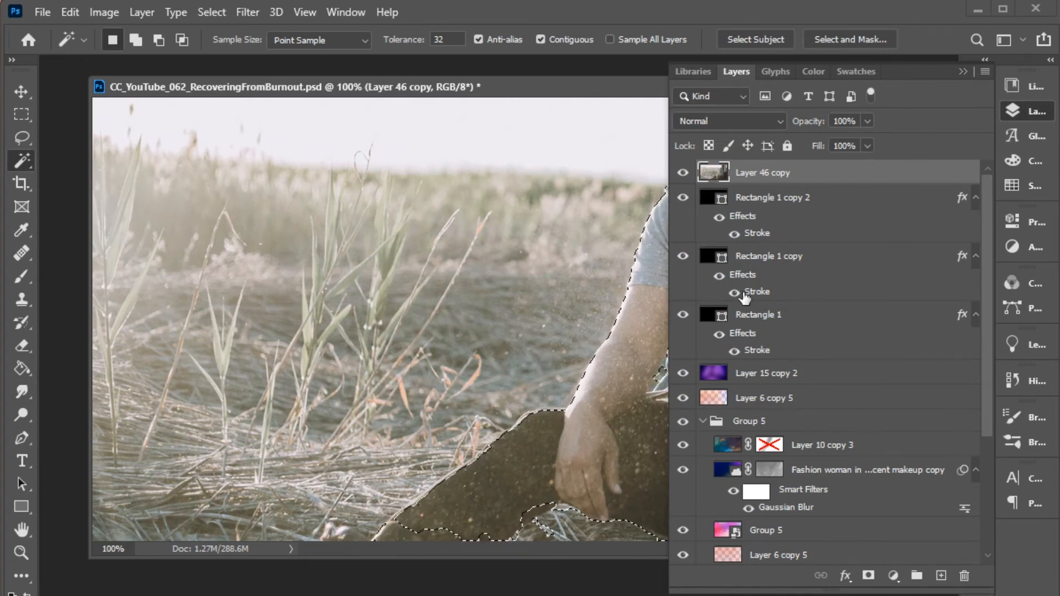
pyautogui.click(874, 579)
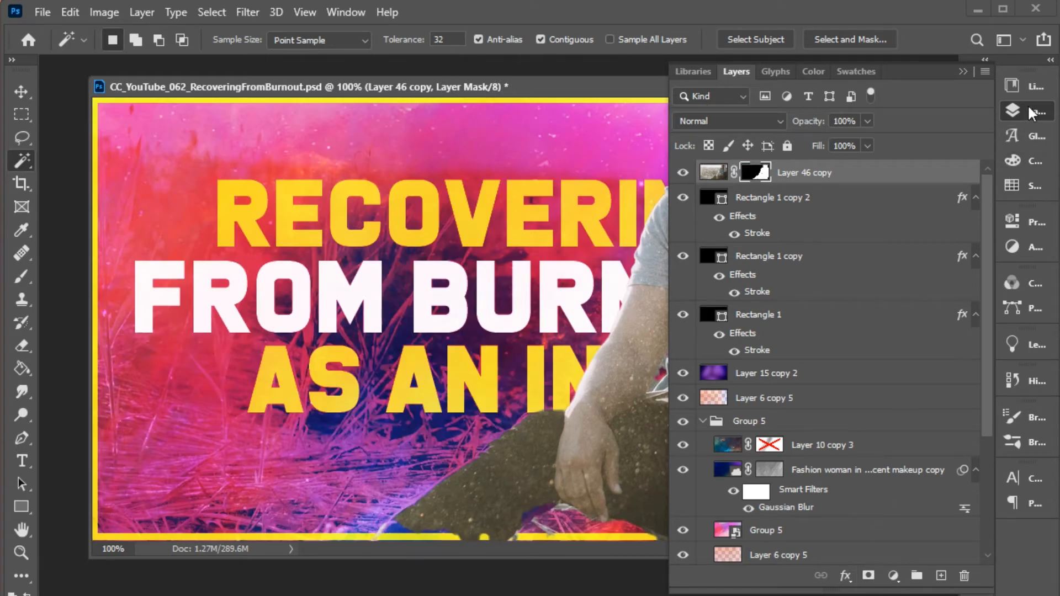
pyautogui.click(1028, 108)
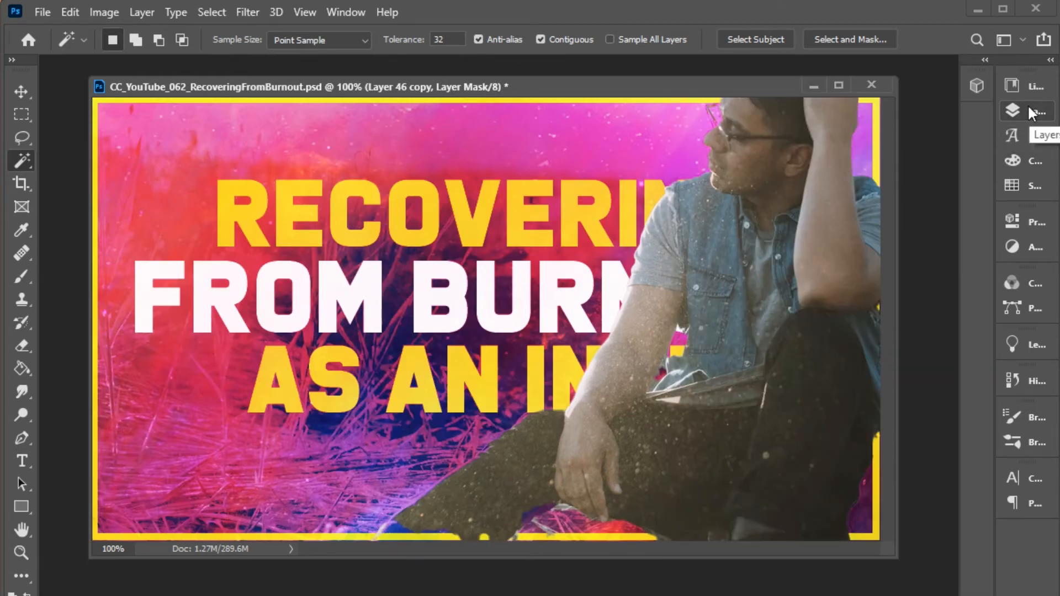
pyautogui.click(1029, 112)
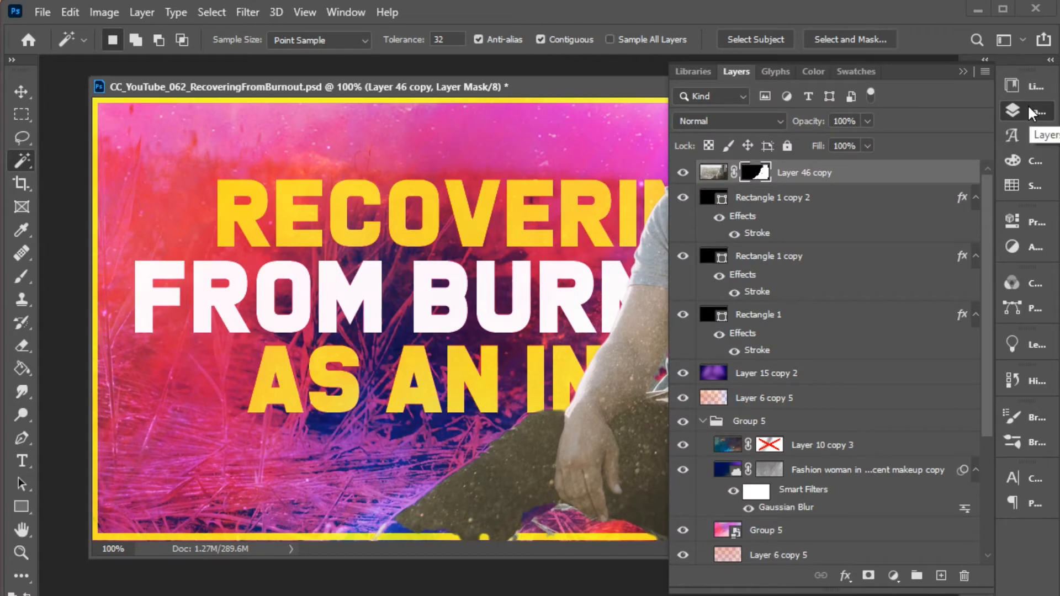
# Move the masked Layer 46 copy down the stack into Group 5, directly beneath Layer 36.
pyautogui.hotkey('ctrl', '[')
pyautogui.hotkey('ctrl', '[')
pyautogui.hotkey('ctrl', '[')
pyautogui.hotkey('ctrl', '[')
pyautogui.hotkey('ctrl', '[')
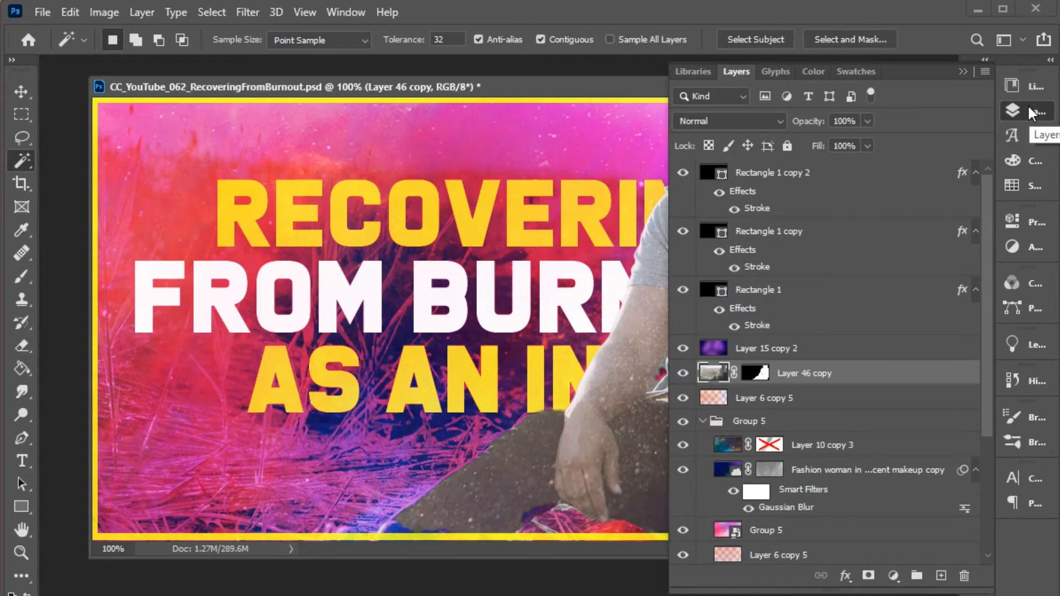
pyautogui.hotkey('ctrl', '[')
pyautogui.hotkey('ctrl', '[')
pyautogui.hotkey('ctrl', '[')
pyautogui.hotkey('ctrl', '[')
pyautogui.hotkey('ctrl', '[')
pyautogui.hotkey('ctrl', '[')
pyautogui.hotkey('ctrl', '[')
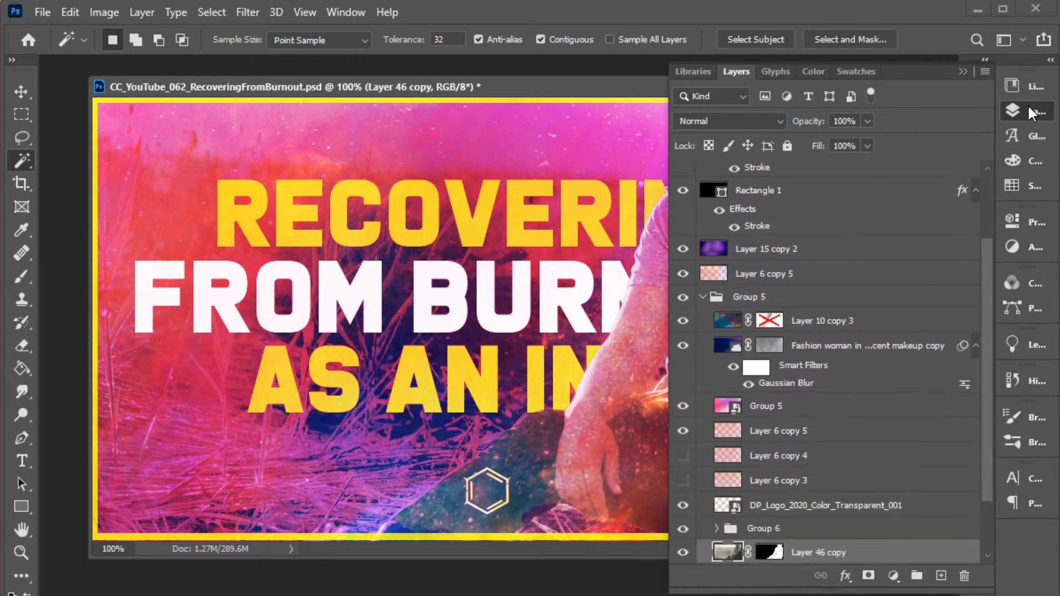
pyautogui.hotkey('ctrl', ']')
pyautogui.hotkey('ctrl', ']')
pyautogui.hotkey('ctrl', '[')
pyautogui.hotkey('ctrl', '[')
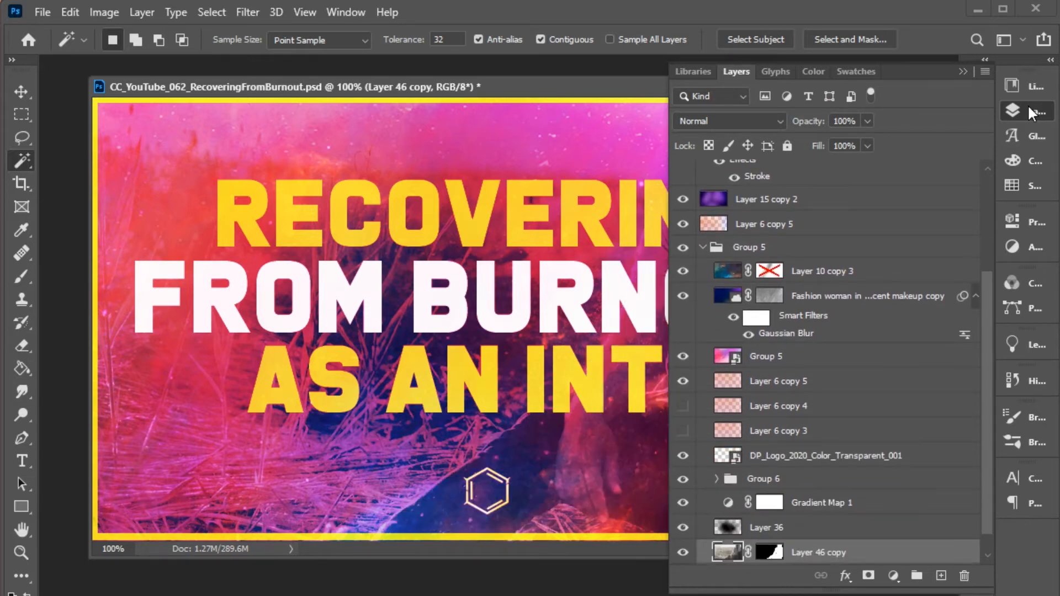
# Move Layer 46 copy down out of Group 5 to the very bottom of the stack, beneath Layer 46.
pyautogui.hotkey('ctrl', '[')
pyautogui.hotkey('ctrl', '[')
pyautogui.hotkey('ctrl', ']')
pyautogui.hotkey('ctrl', '[')
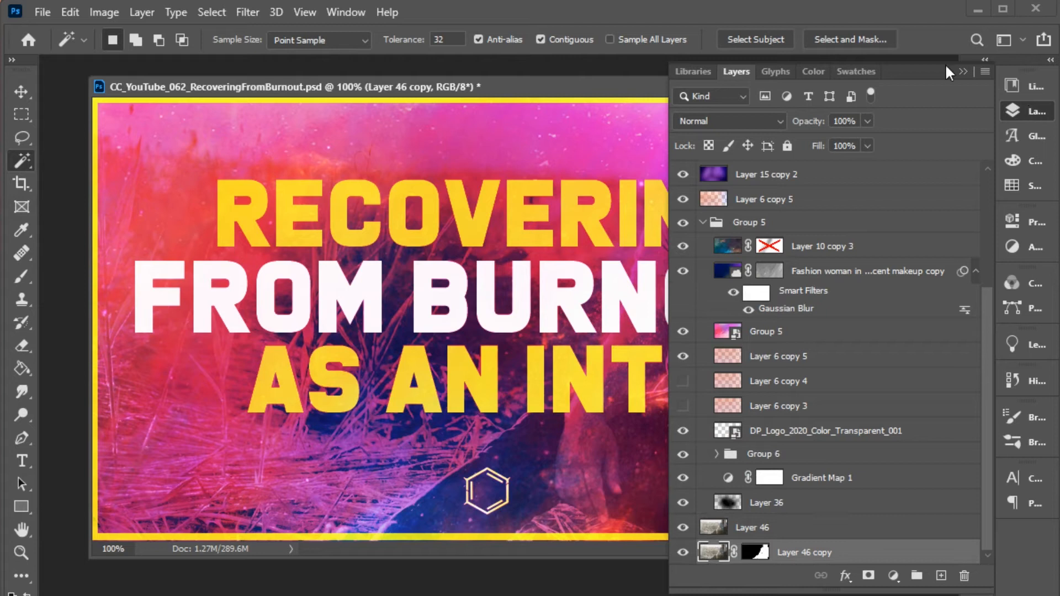
# Expand Group 6, raise Layer 46 copy into it directly above the "from burnout" text layer, and check the full canvas.
pyautogui.click(718, 453)
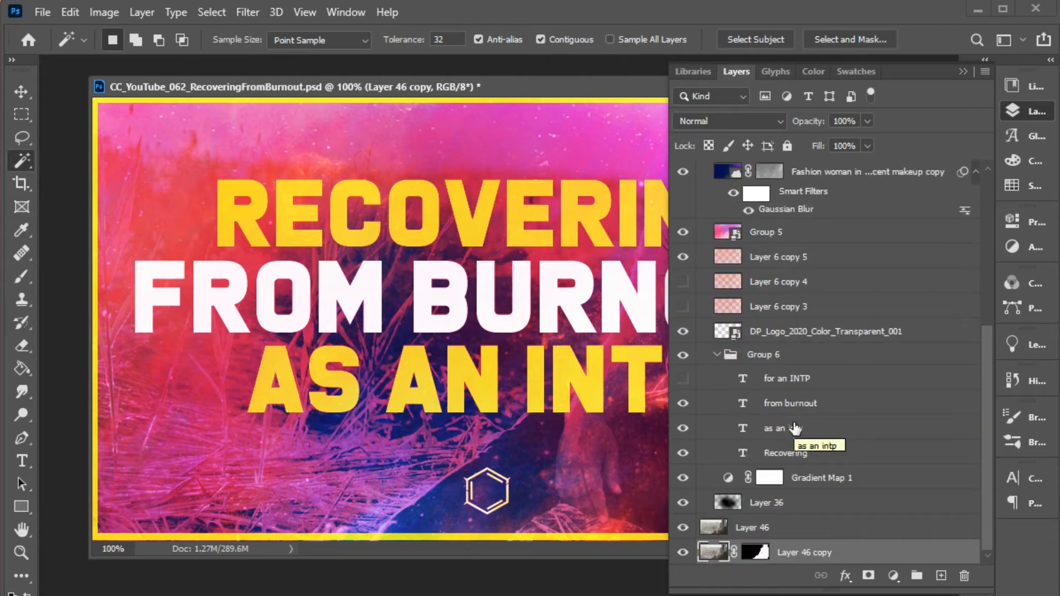
pyautogui.hotkey('ctrl', ']')
pyautogui.hotkey('ctrl', ']')
pyautogui.hotkey('ctrl', ']')
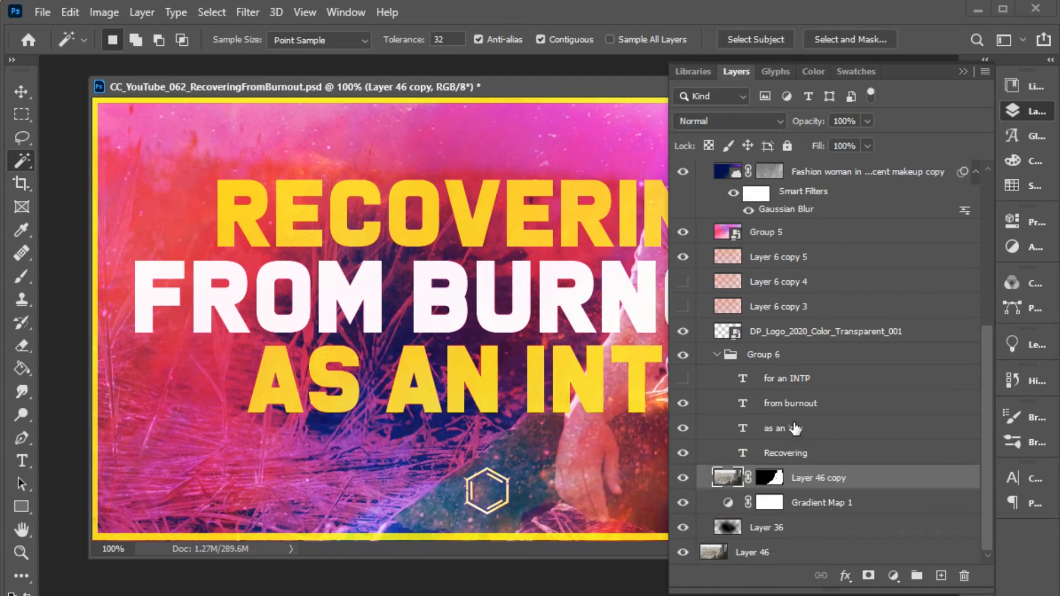
pyautogui.hotkey('ctrl', ']')
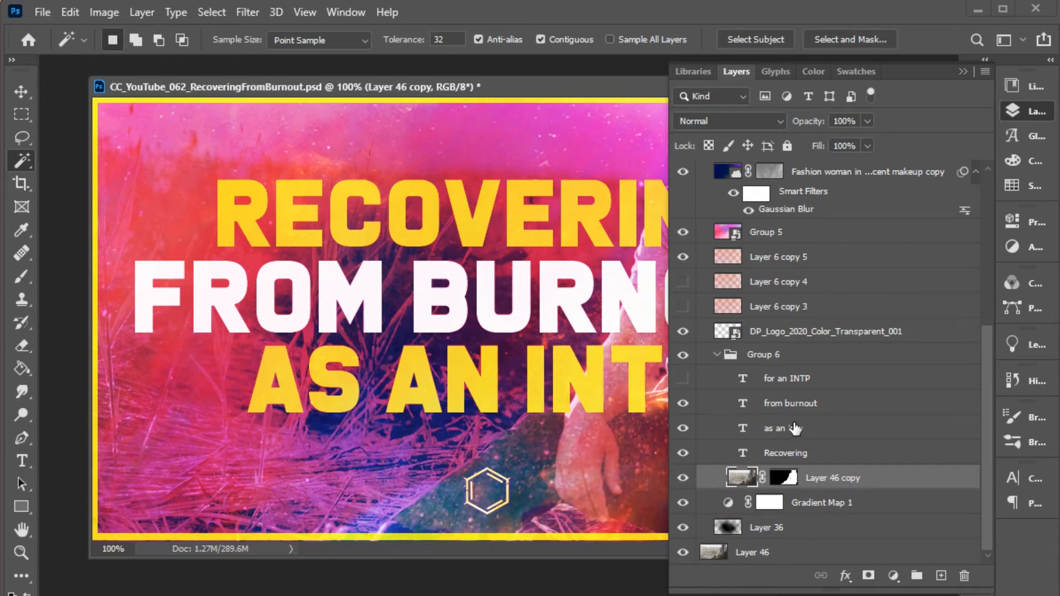
pyautogui.hotkey('ctrl', ']')
pyautogui.hotkey('ctrl', ']')
pyautogui.hotkey('ctrl', ']')
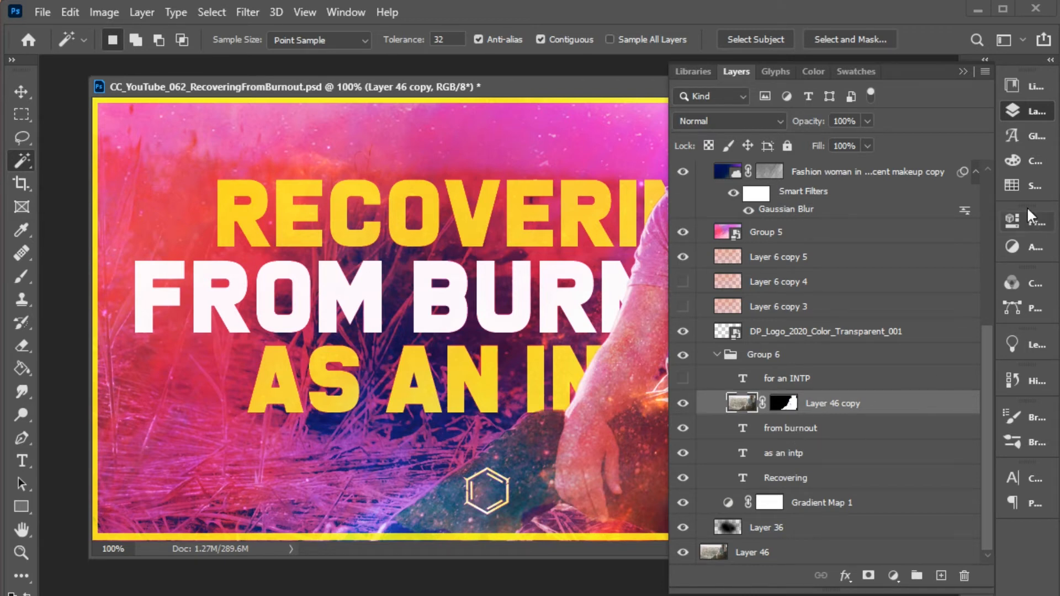
pyautogui.click(1032, 113)
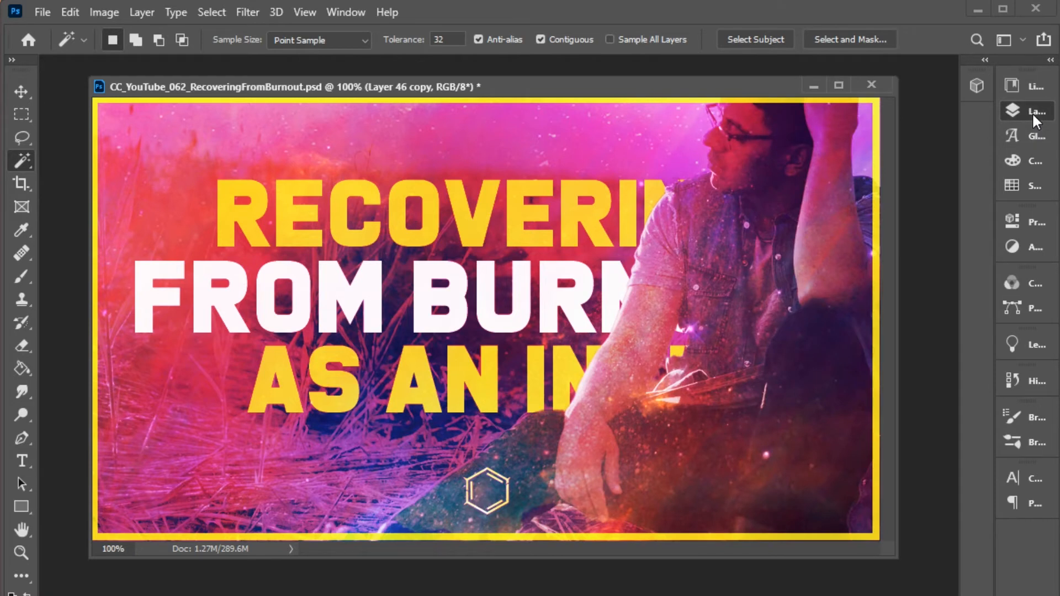
# Select Rectangle 1, Rectangle 1 copy and Rectangle 1 copy 2 and send them to the bottom of the layer stack.
pyautogui.click(1032, 112)
pyautogui.scroll(5, 875, 283)
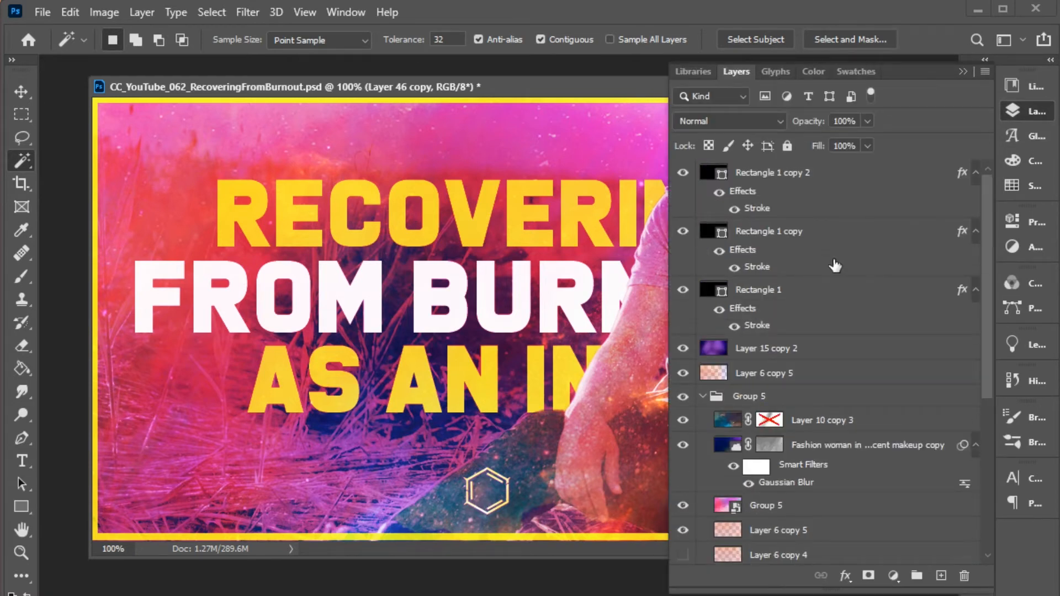
pyautogui.click(811, 182)
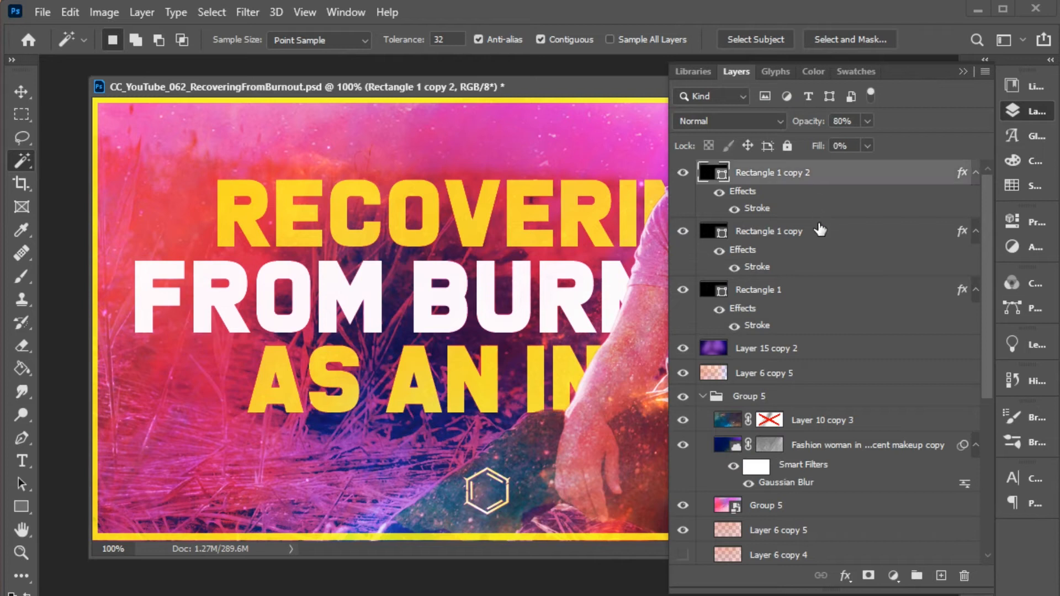
pyautogui.keyDown('shift'); pyautogui.click(815, 290); pyautogui.keyUp('shift')
pyautogui.hotkey('ctrl', 'shift', '[')
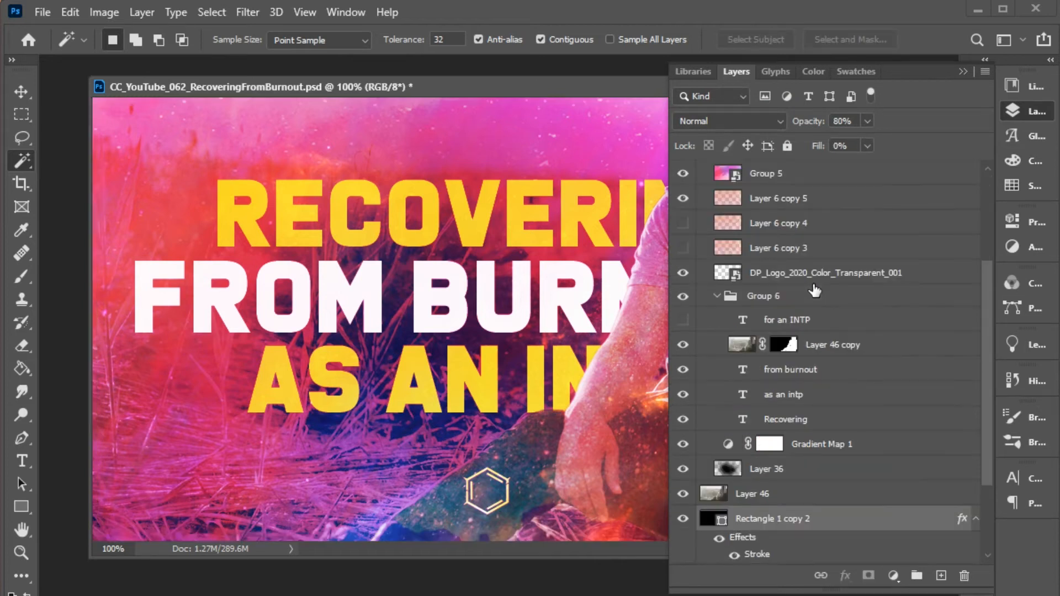
# Raise the three selected rectangle layers into Group 6, directly beneath Layer 46 copy.
pyautogui.hotkey('ctrl', ']')
pyautogui.hotkey('ctrl', ']')
pyautogui.hotkey('ctrl', ']')
pyautogui.hotkey('ctrl', ']')
pyautogui.hotkey('ctrl', ']')
pyautogui.hotkey('ctrl', ']')
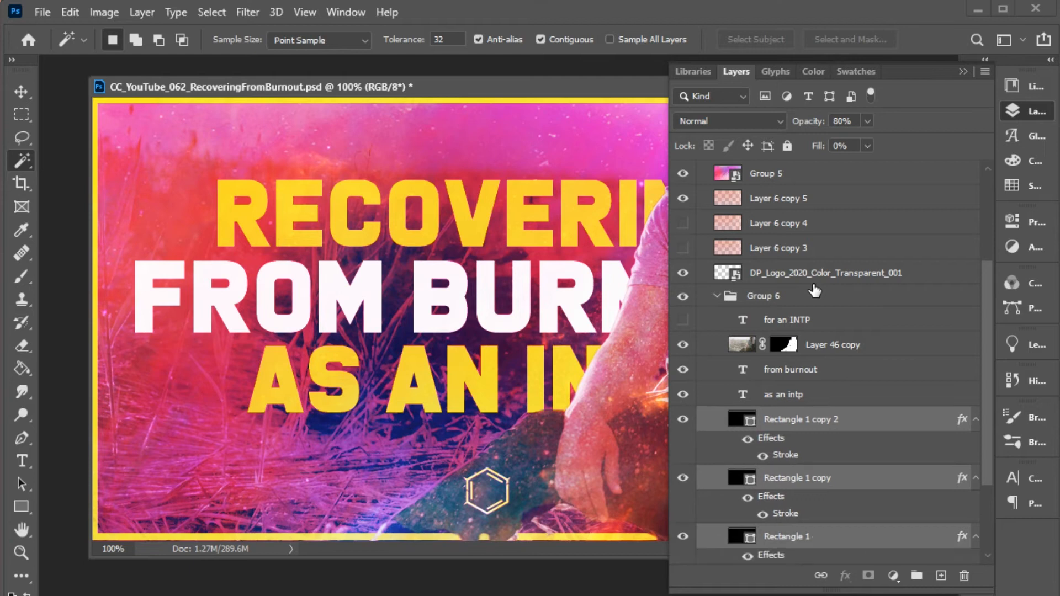
pyautogui.hotkey('ctrl', ']')
pyautogui.hotkey('ctrl', ']')
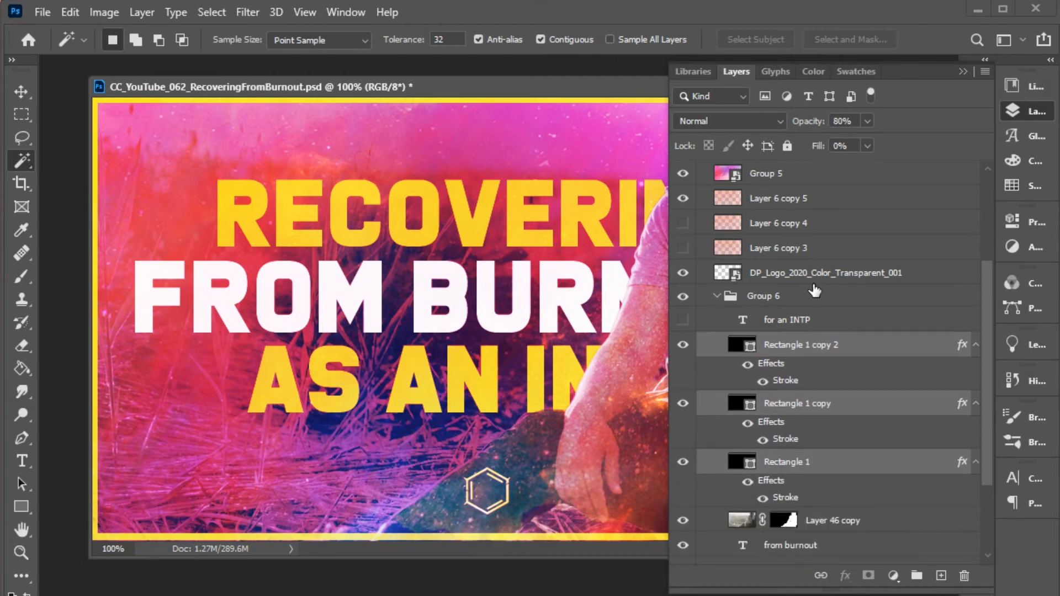
pyautogui.hotkey('ctrl', '[')
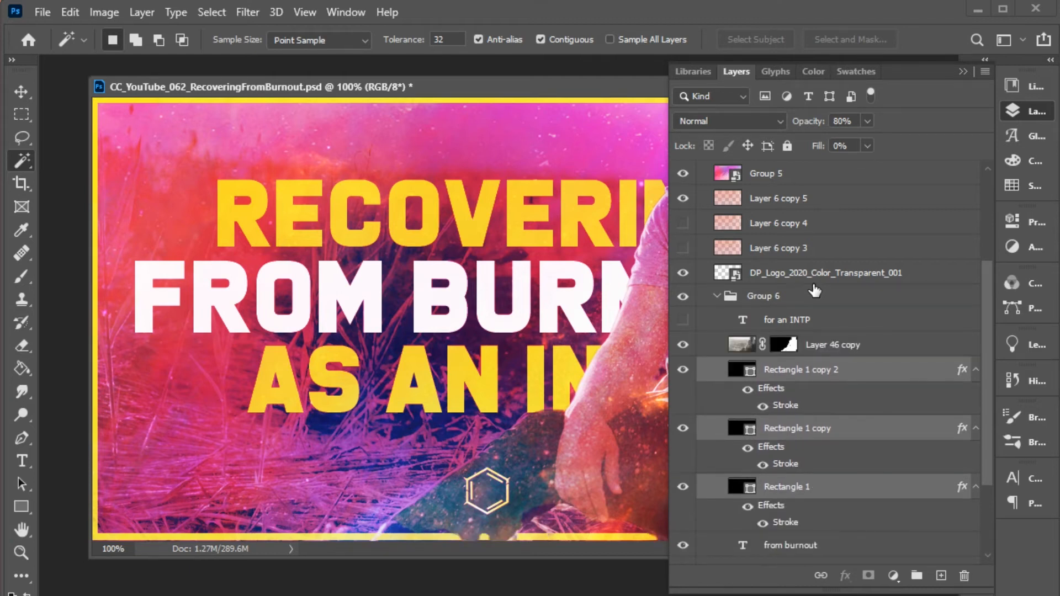
# Switch from the Magic Wand to the Rectangular Marquee tool and check the man over the border on the full canvas.
pyautogui.click(569, 338)
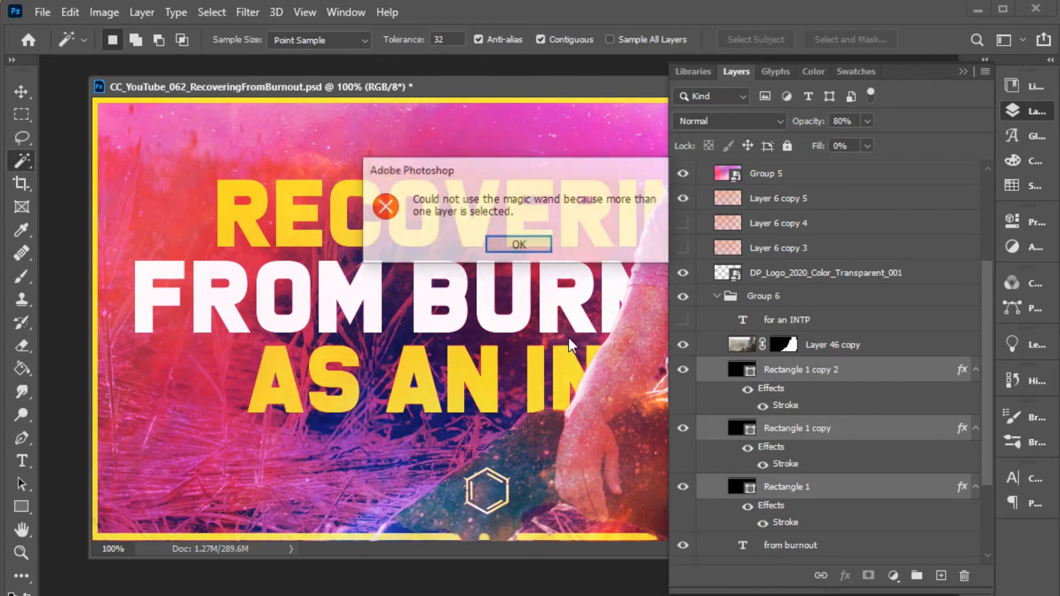
pyautogui.click(548, 251)
pyautogui.press('m')
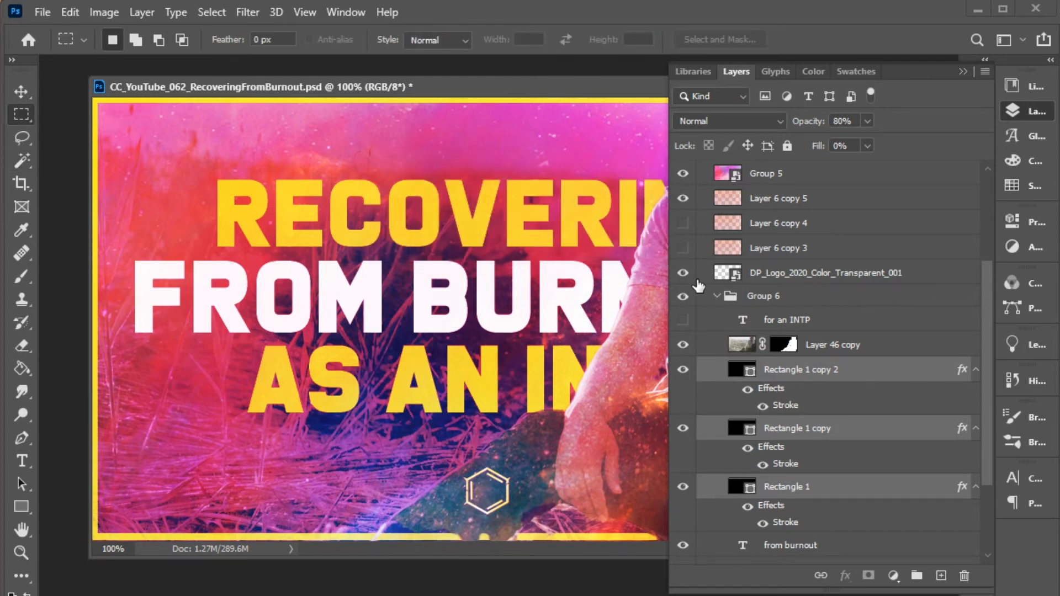
pyautogui.click(1012, 111)
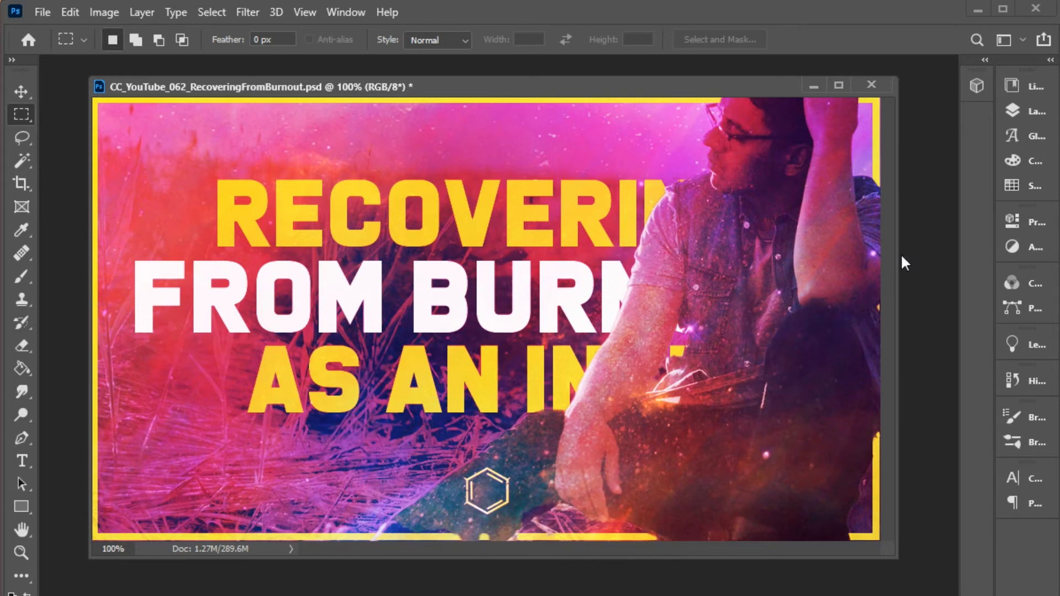
# Left-align the "from burnout" text and move it back to start near the thumbnail's left edge.
pyautogui.click(1032, 111)
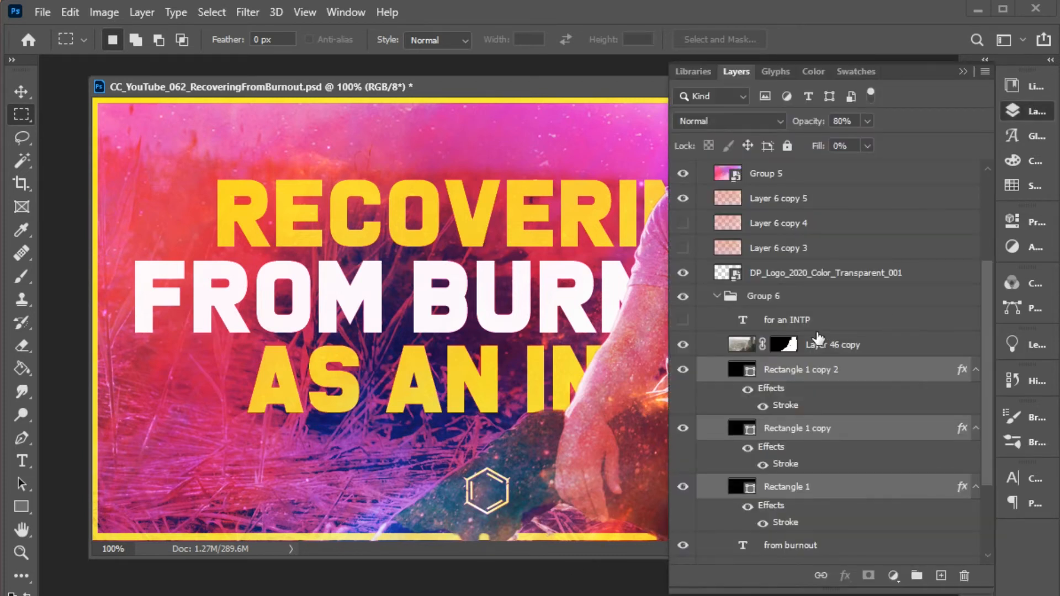
pyautogui.click(858, 350)
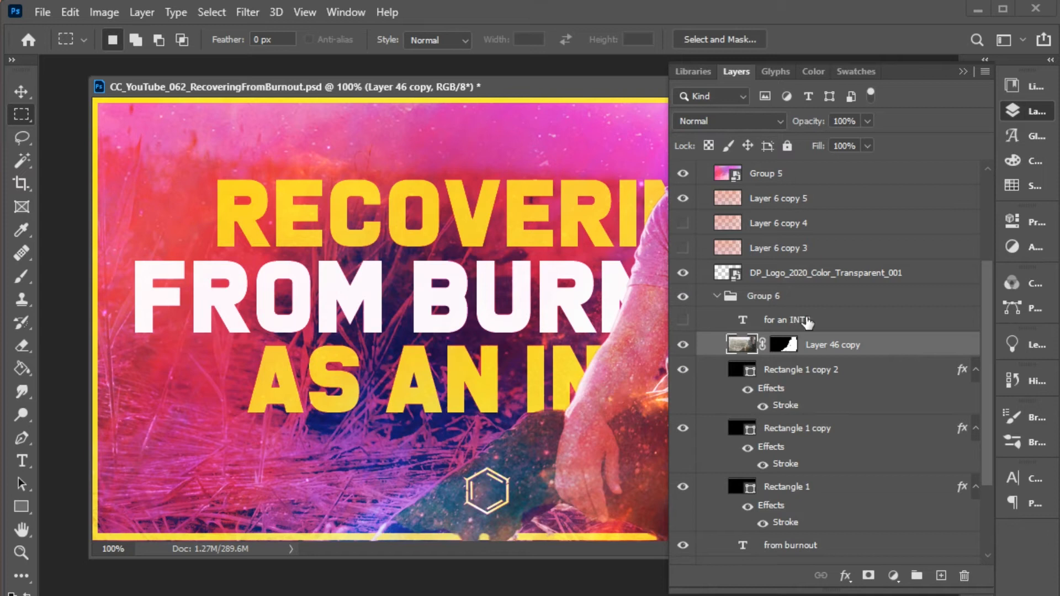
pyautogui.scroll(-4, 859, 398)
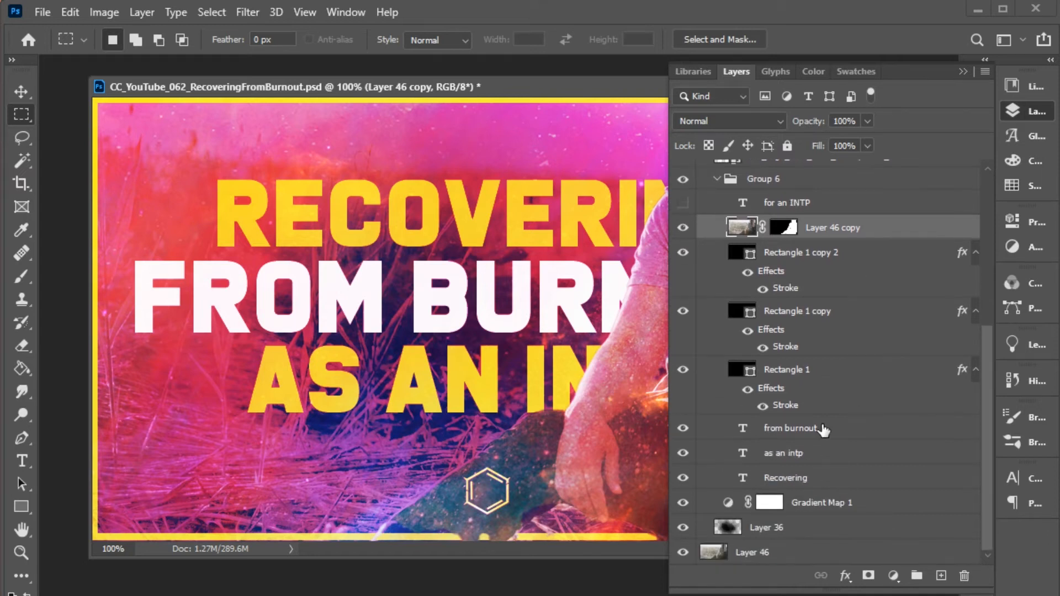
pyautogui.click(823, 429)
pyautogui.press('t')
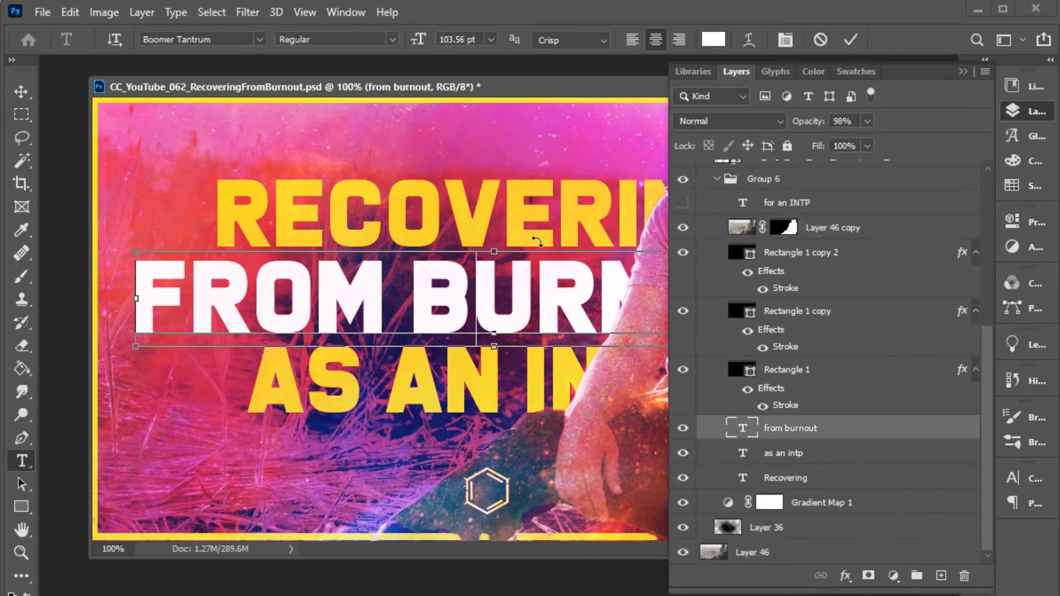
pyautogui.tripleClick(458, 246)
pyautogui.click(633, 38)
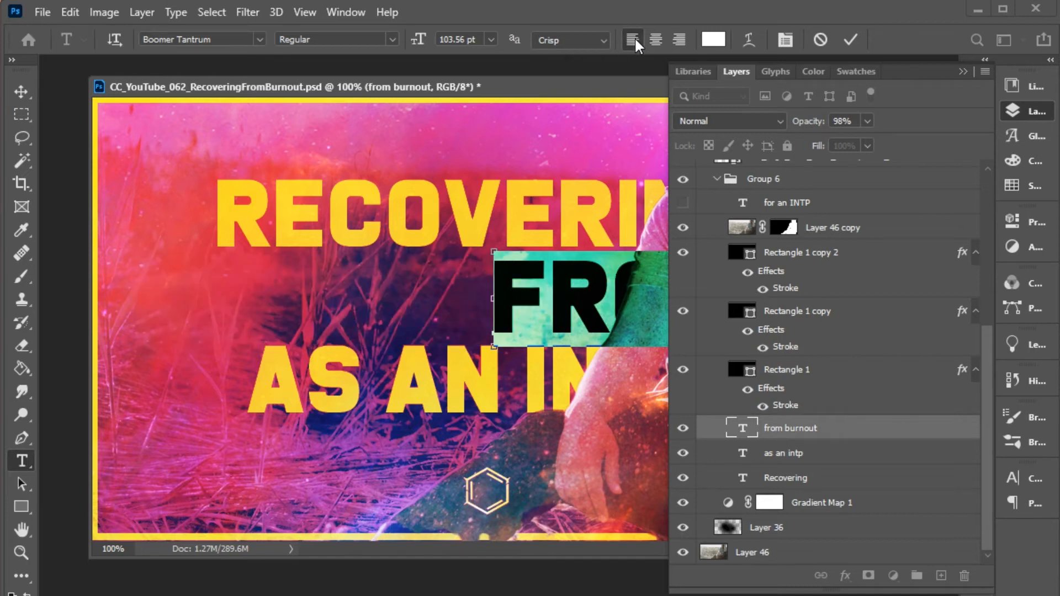
pyautogui.hotkey('ctrl', 'Return')
pyautogui.press('v')
pyautogui.moveTo(569, 326); pyautogui.dragTo(214, 326)
# Left-align the "Recovering" text and move it so its left edge lines up with the "from burnout" line.
pyautogui.press('t')
pyautogui.click(287, 223)
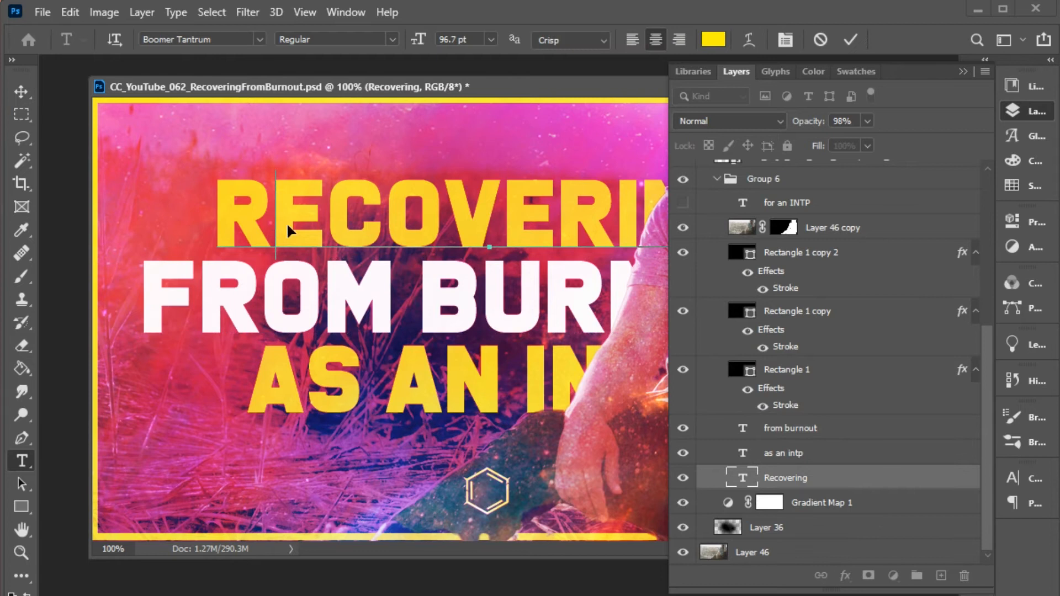
pyautogui.hotkey('ctrl', 'a')
pyautogui.click(635, 34)
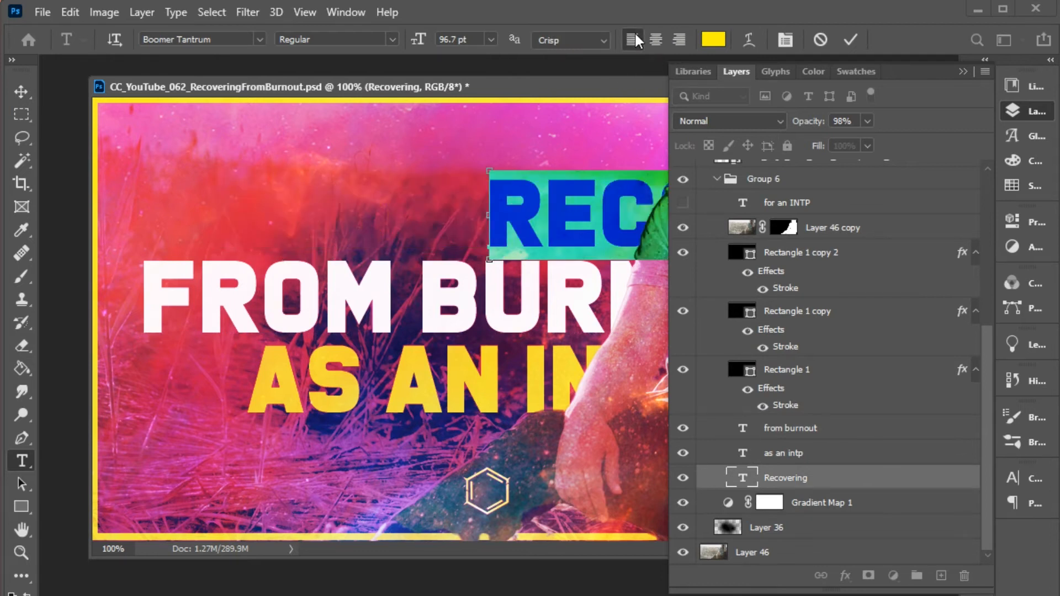
pyautogui.hotkey('ctrl', 'Return')
pyautogui.press('v')
pyautogui.moveTo(604, 224); pyautogui.dragTo(260, 224)
# Left-align the "as an intp" text, line it up with the two lines above, and check the full canvas.
pyautogui.doubleClick(398, 342)
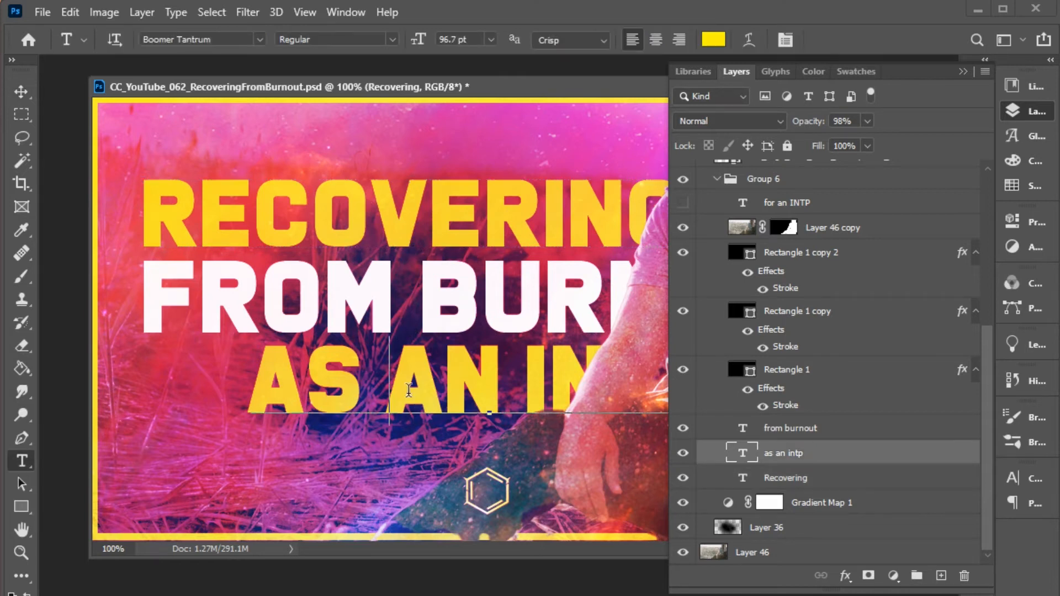
pyautogui.hotkey('ctrl', 'a')
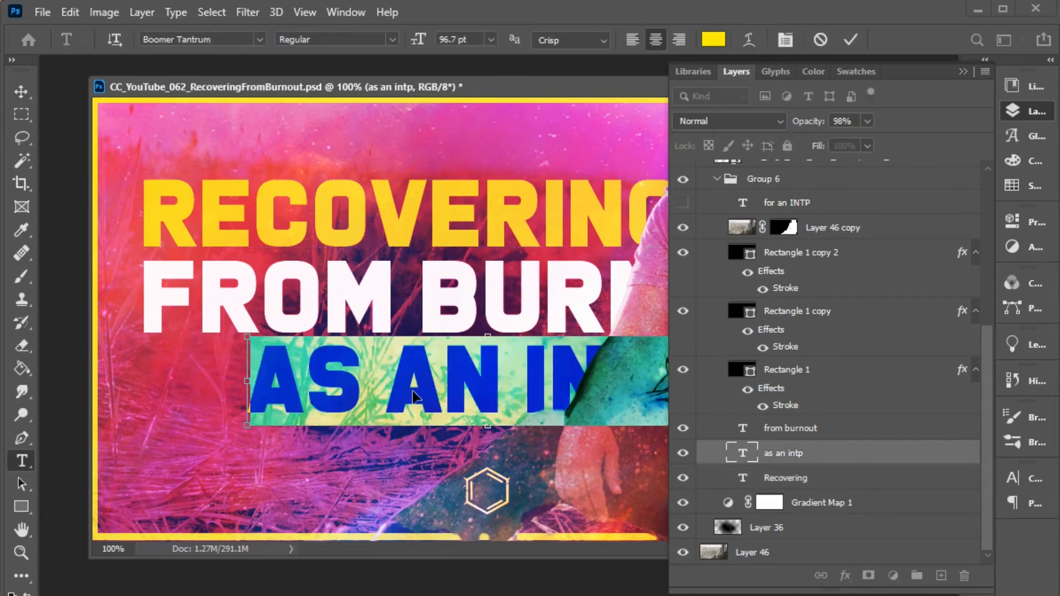
pyautogui.click(625, 40)
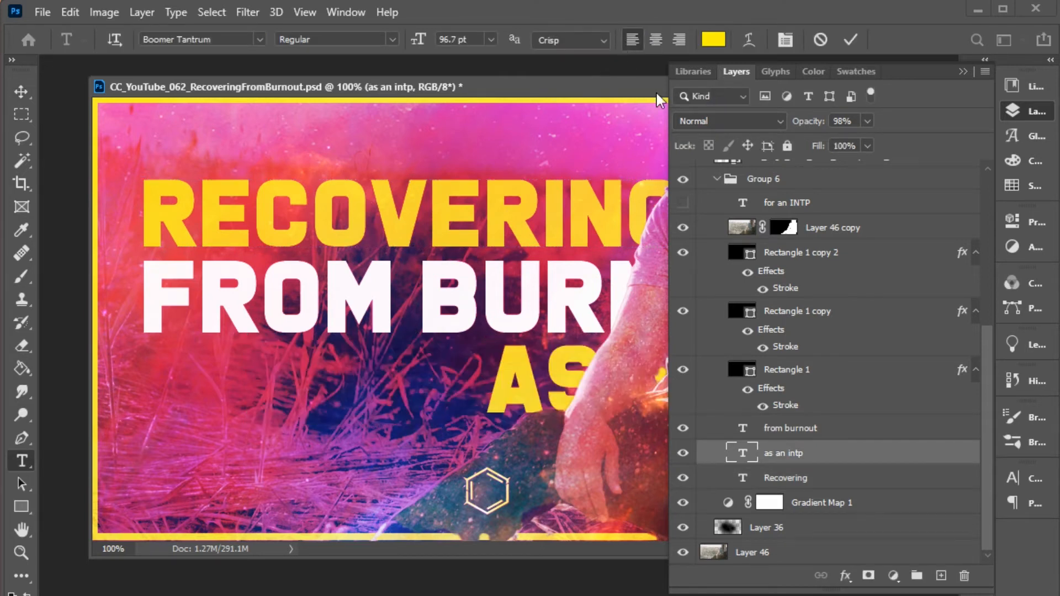
pyautogui.hotkey('ctrl', 'Return')
pyautogui.press('v')
pyautogui.moveTo(640, 364); pyautogui.dragTo(295, 374)
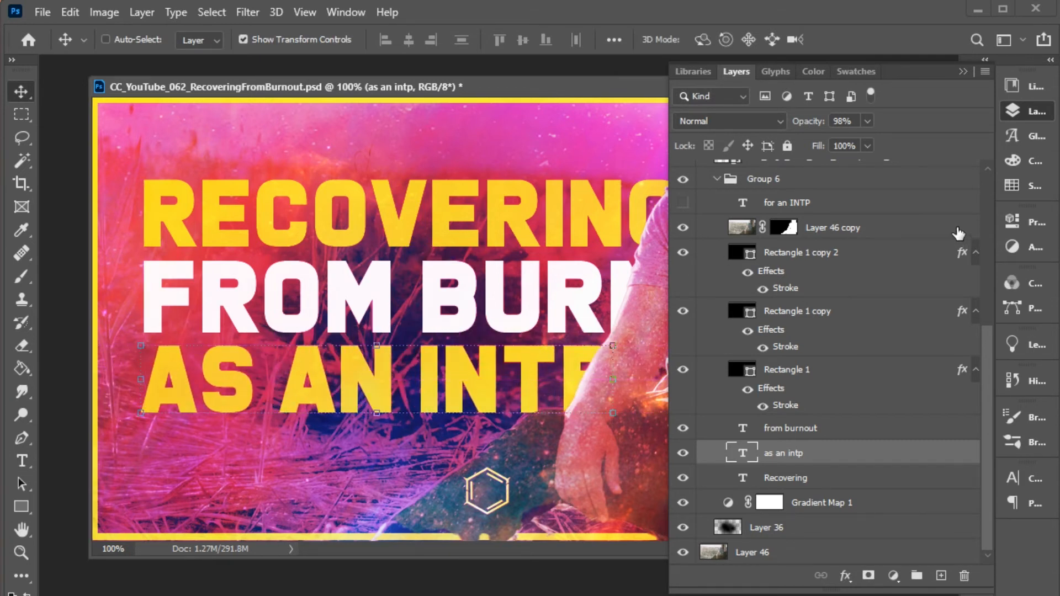
pyautogui.click(1020, 110)
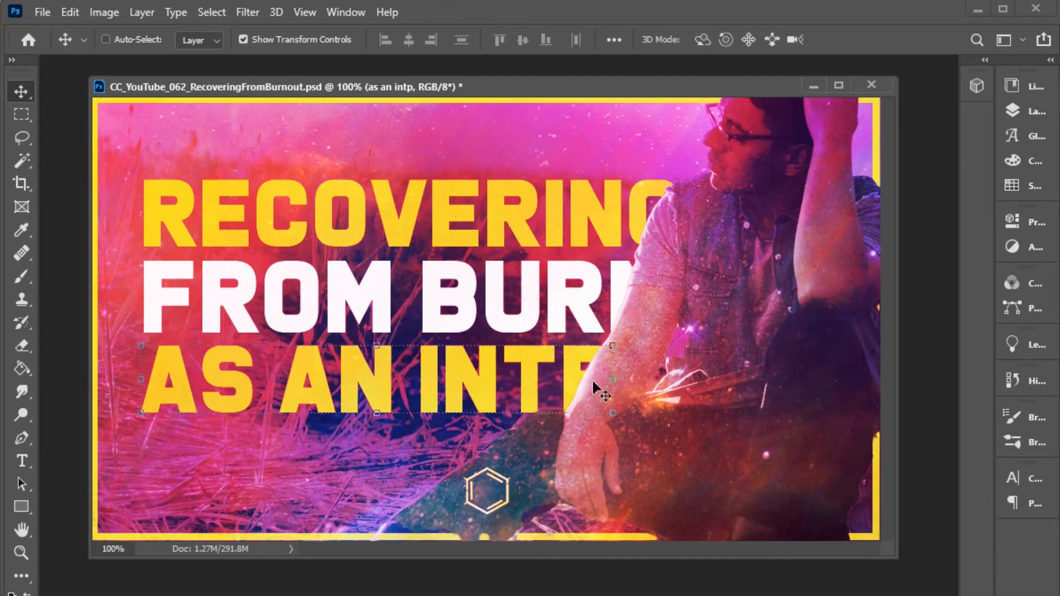
# Select the "from burnout", "as an intp" and "Recovering" text layers and scale them together to 96.14%.
pyautogui.click(1040, 119)
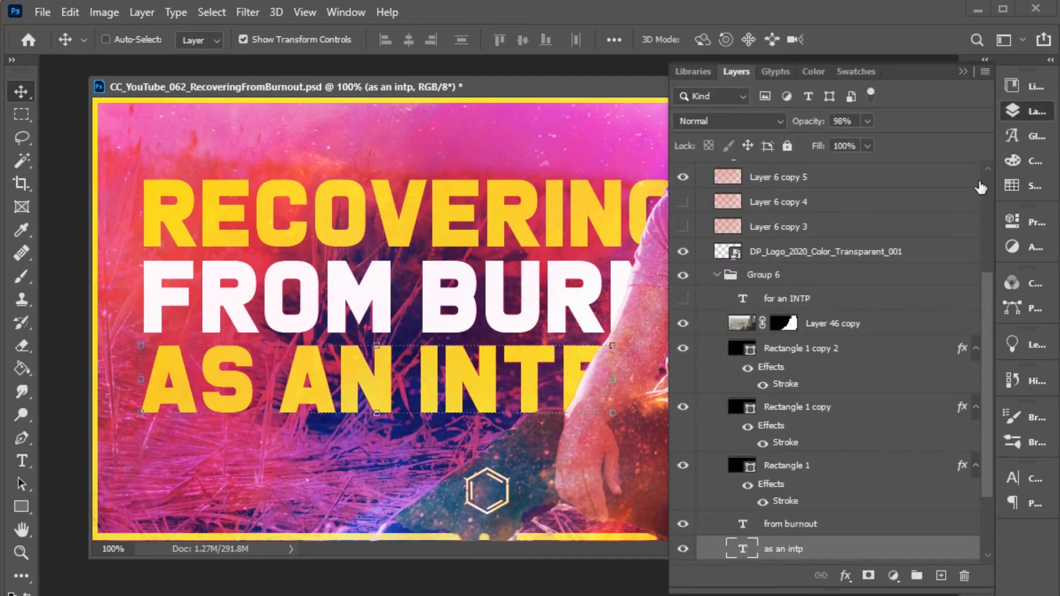
pyautogui.scroll(-2, 848, 477)
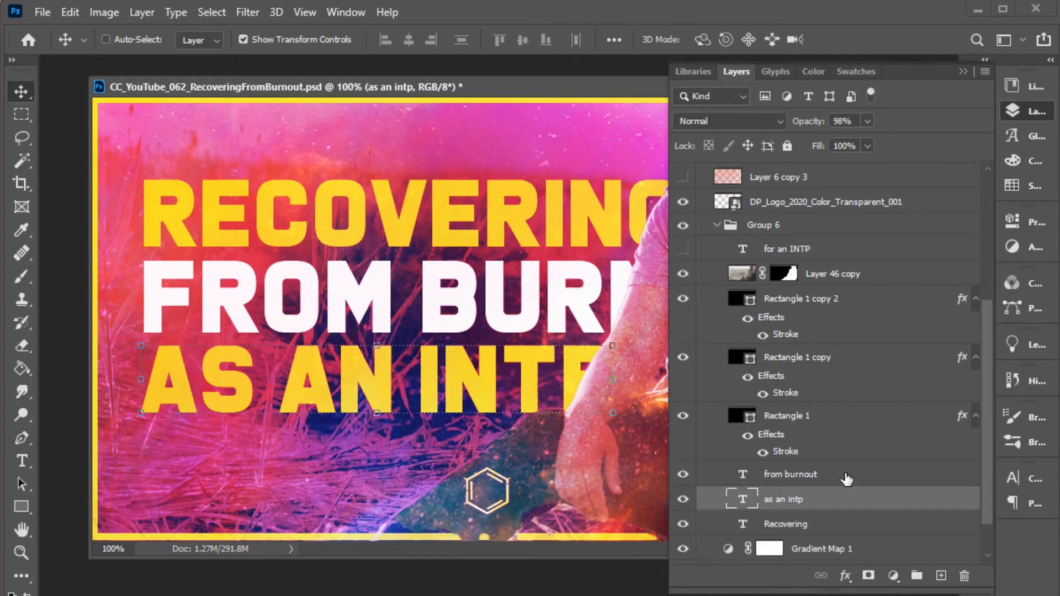
pyautogui.click(800, 473)
pyautogui.keyDown('shift'); pyautogui.click(810, 546); pyautogui.keyUp('shift')
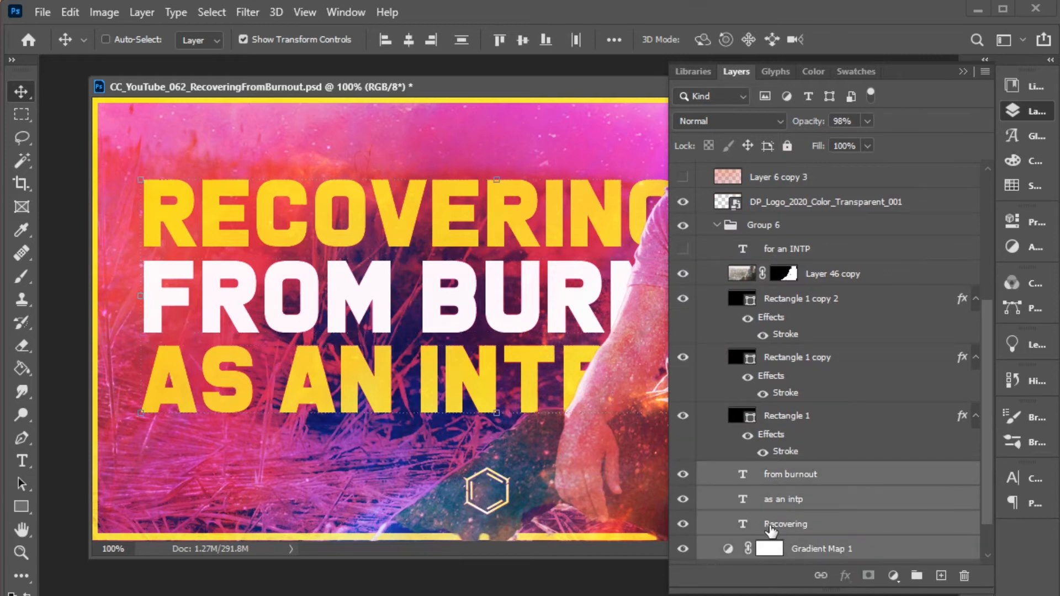
pyautogui.click(784, 525)
pyautogui.keyDown('shift'); pyautogui.click(790, 477); pyautogui.keyUp('shift')
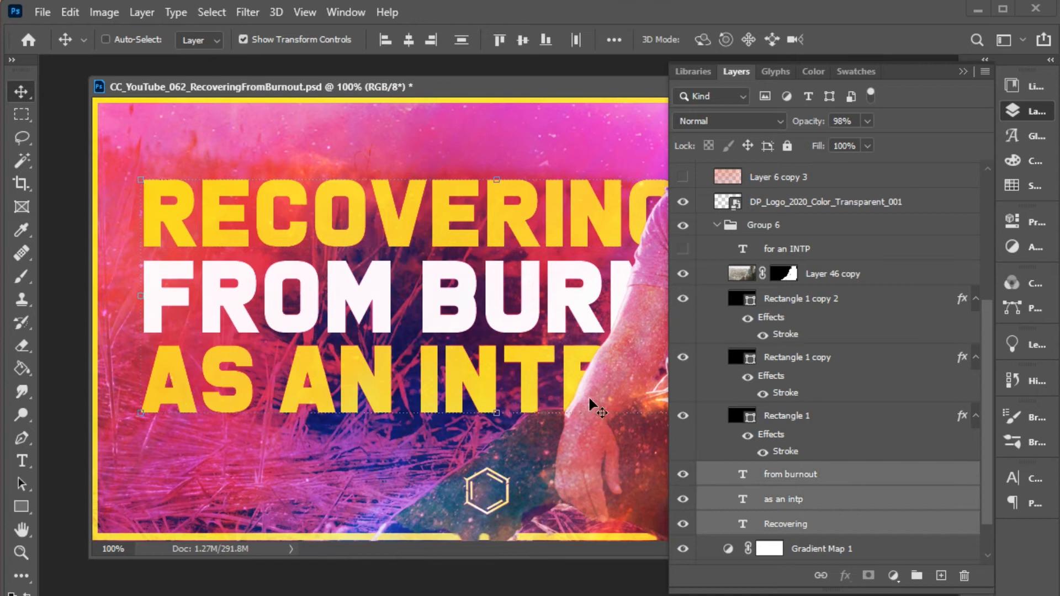
pyautogui.click(1026, 112)
pyautogui.moveTo(853, 304); pyautogui.dragTo(826, 277)
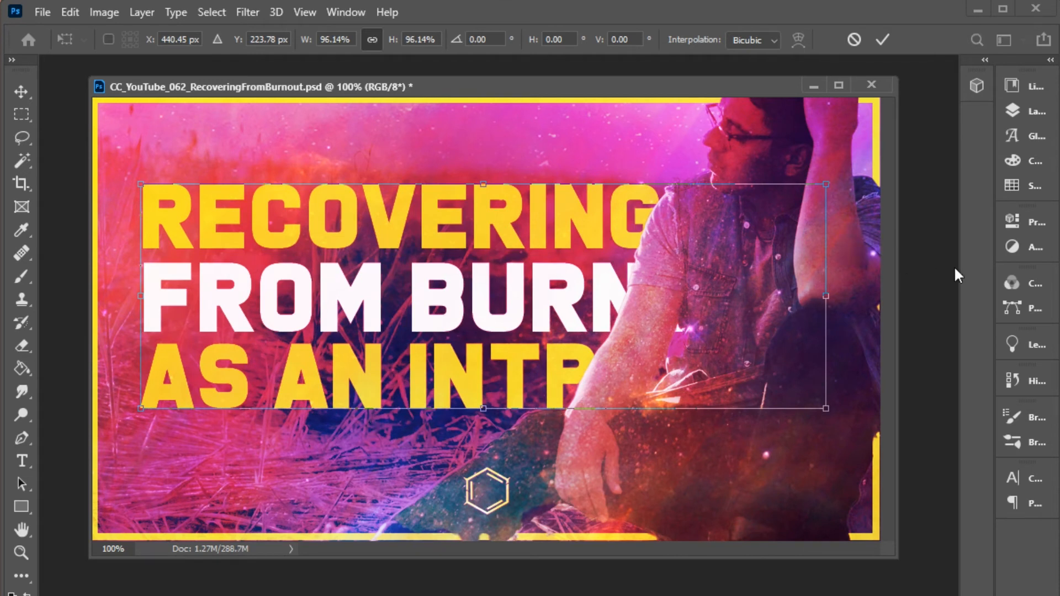
# Select only the "from burnout" text layer and scale it down proportionally until the line ends before the man's arm.
pyautogui.click(1034, 114)
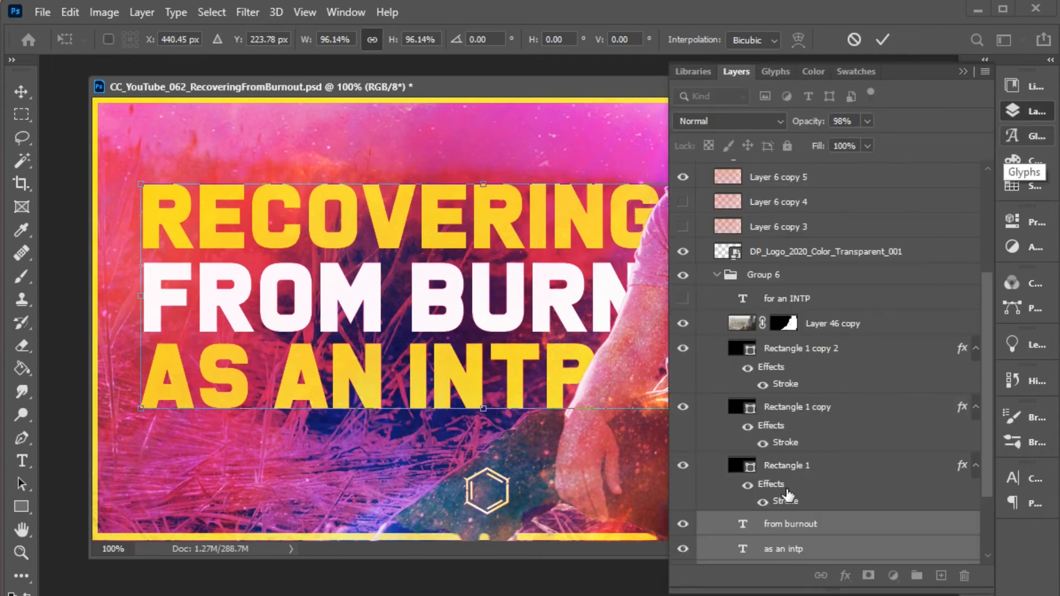
pyautogui.click(809, 525)
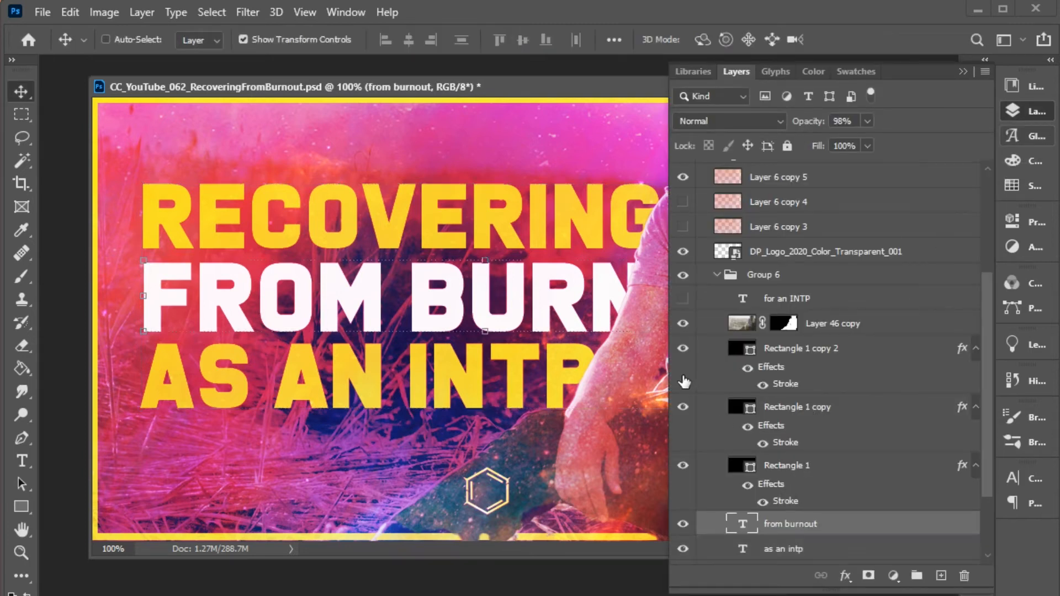
pyautogui.click(1006, 116)
pyautogui.moveTo(821, 255); pyautogui.dragTo(589, 255)
pyautogui.press('Return')
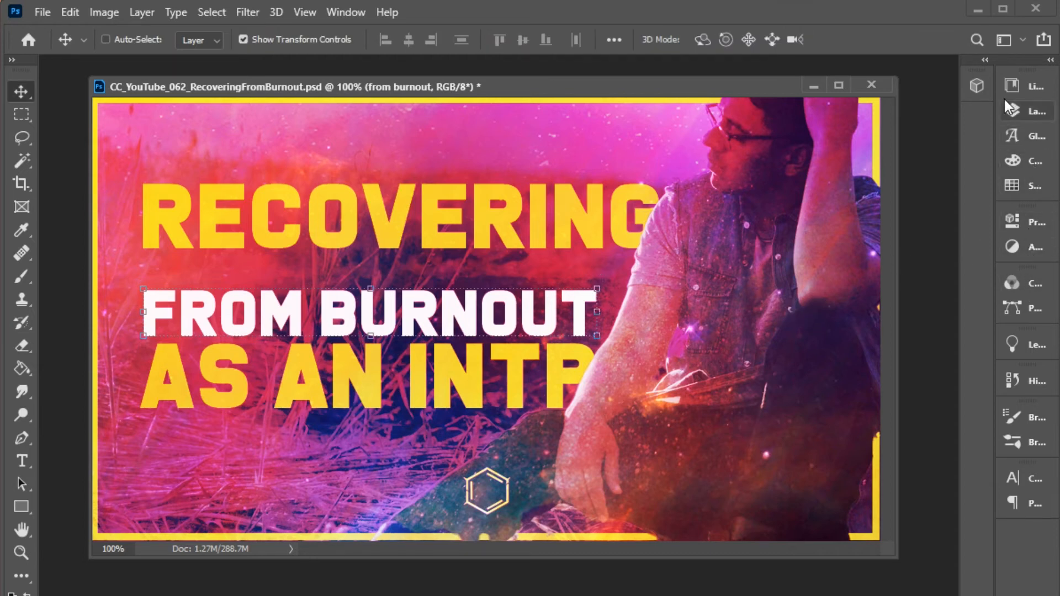
# Scale the "Recovering" text layer down to the width of the "from burnout" line and place it directly above that line.
pyautogui.click(1026, 128)
pyautogui.click(1026, 113)
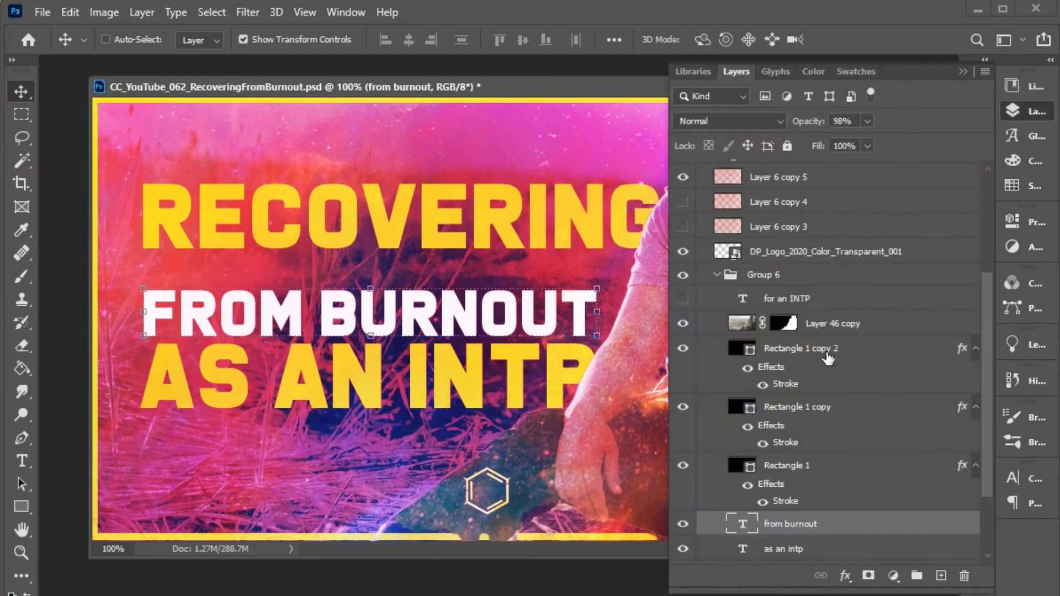
pyautogui.scroll(-1, 821, 491)
pyautogui.click(808, 530)
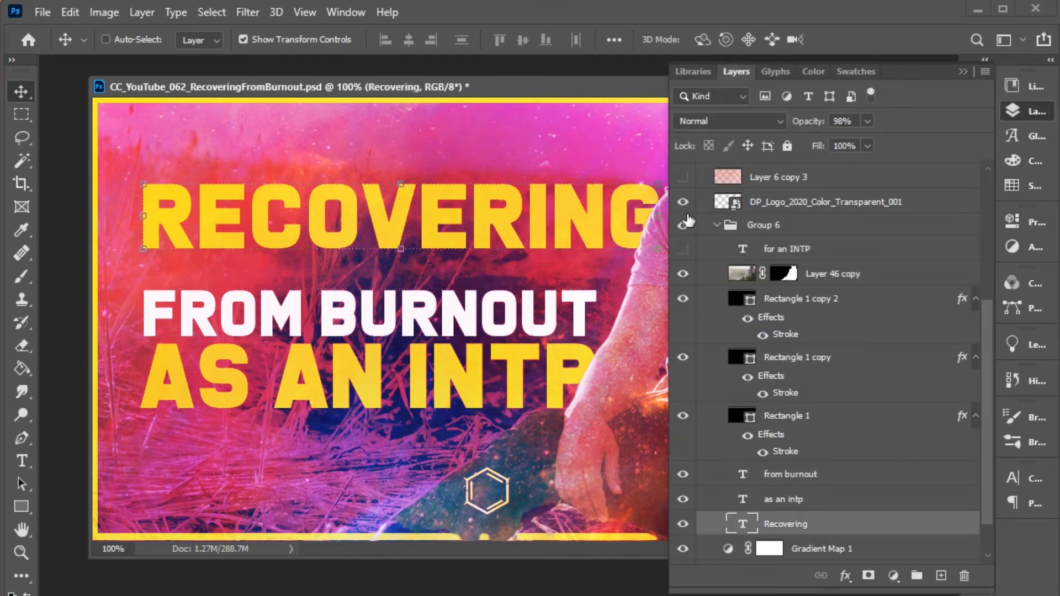
pyautogui.click(1019, 107)
pyautogui.click(1027, 113)
pyautogui.moveTo(660, 185); pyautogui.dragTo(545, 256)
pyautogui.press('Return')
# Distribute the "Recovering", "from burnout" and "as an intp" text layers vertically, ending with only the "from burnout" layer selected.
pyautogui.keyDown('shift'); pyautogui.click(815, 485); pyautogui.keyUp('shift')
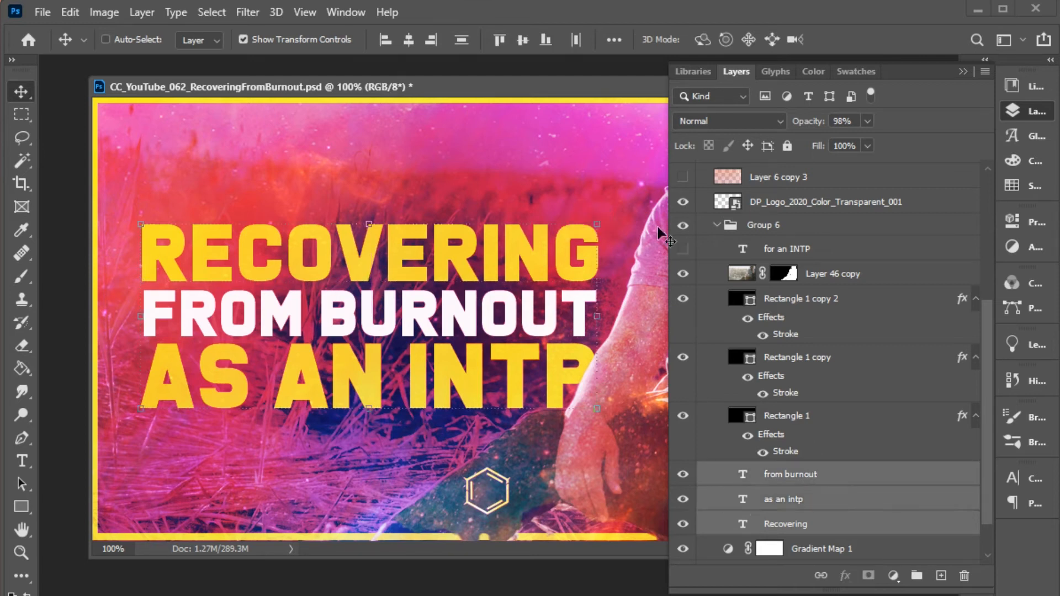
pyautogui.click(614, 39)
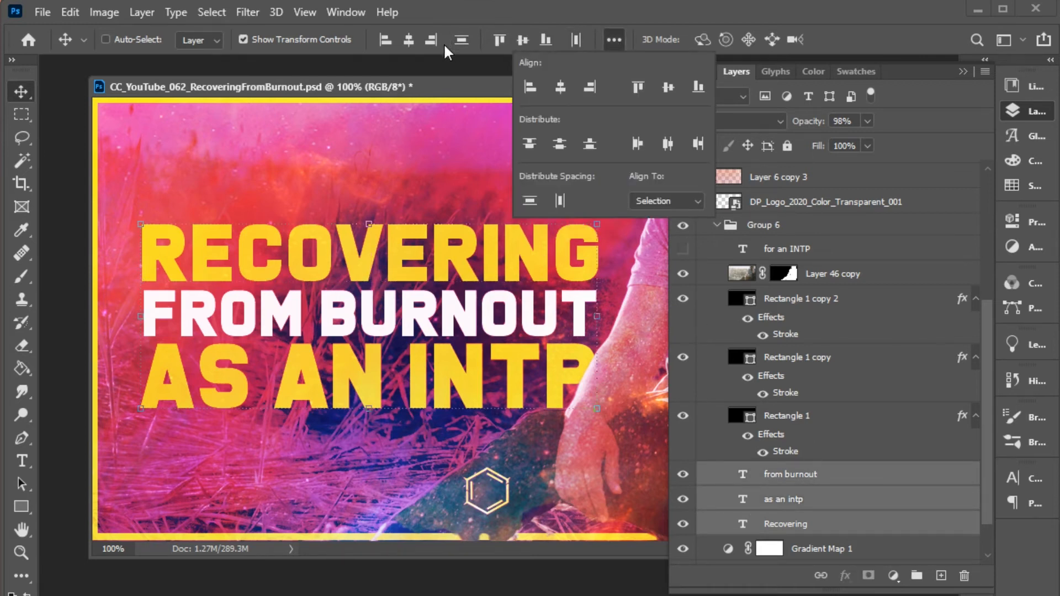
pyautogui.click(459, 41)
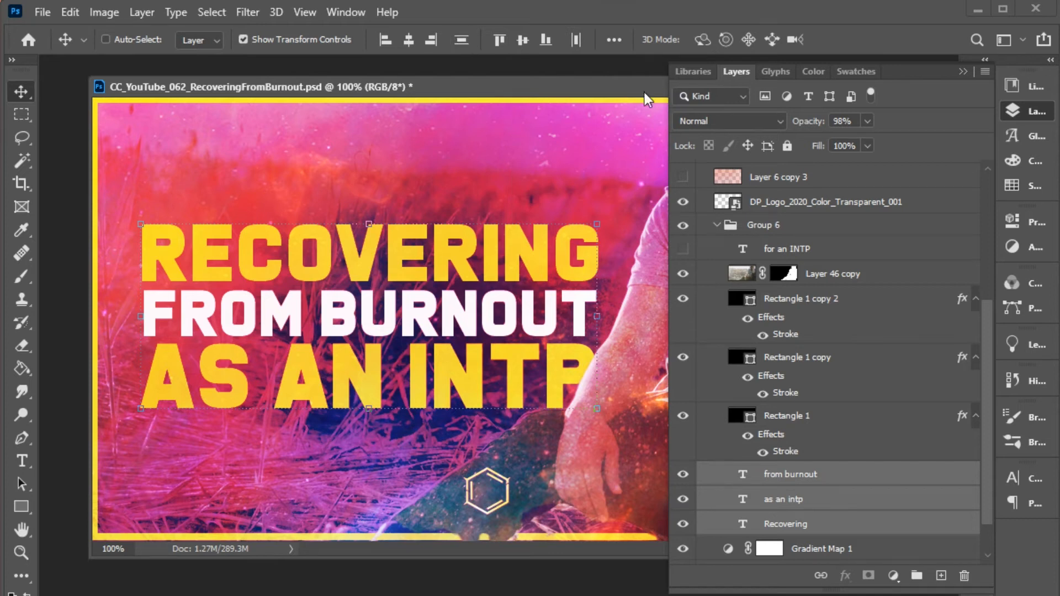
pyautogui.click(823, 507)
pyautogui.click(833, 486)
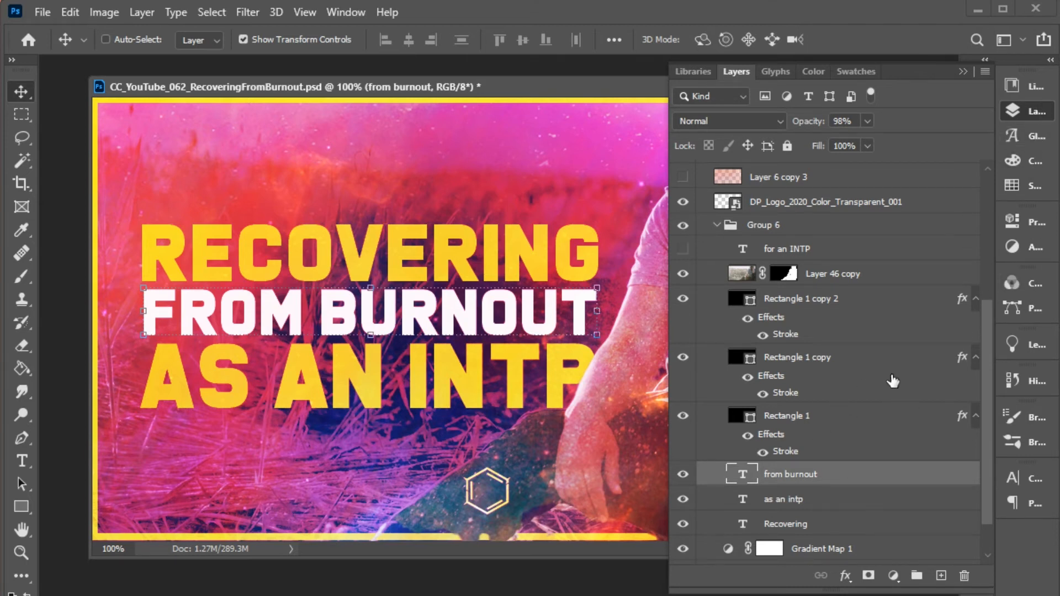
# Select all three title text layers, scale them together to 106.43%, and move the block higher, up to the man's arm.
pyautogui.keyDown('shift'); pyautogui.click(831, 519); pyautogui.keyUp('shift')
pyautogui.moveTo(597, 225); pyautogui.dragTo(639, 182)
pyautogui.moveTo(589, 259); pyautogui.dragTo(580, 230)
pyautogui.moveTo(628, 381); pyautogui.dragTo(617, 371)
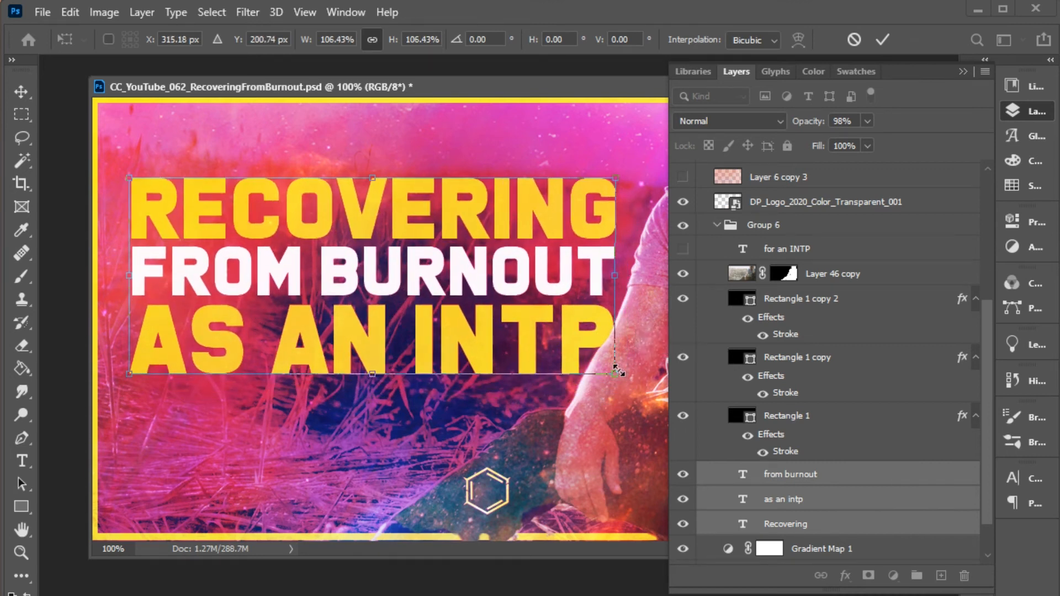
pyautogui.press('Return')
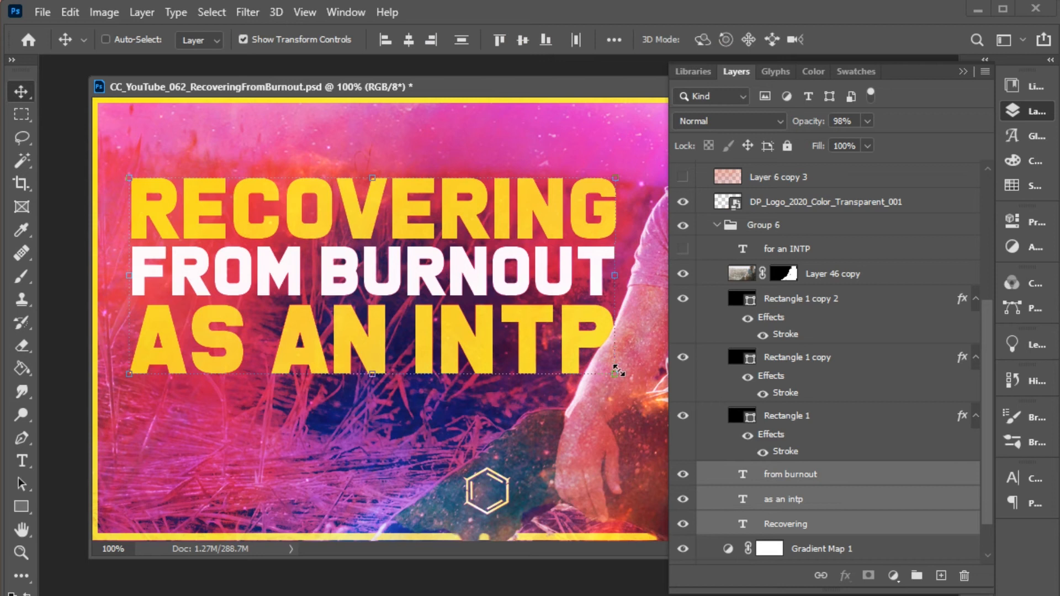
# Move the DP_Logo_2020_Color_Transparent_001 hexagon logo so it sits centred beneath the title lines.
pyautogui.click(862, 202)
pyautogui.moveTo(501, 493); pyautogui.dragTo(378, 476)
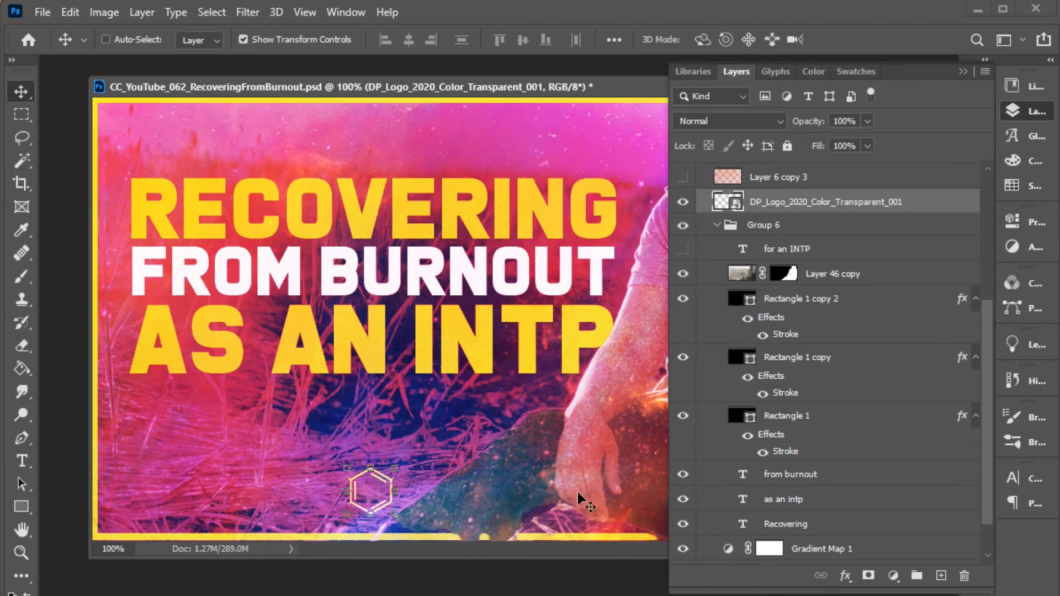
# Brush at 40% opacity on the Layer 46 copy mask to hide the patch beside the man's leg, then check the full canvas.
pyautogui.click(784, 273)
pyautogui.press('b')
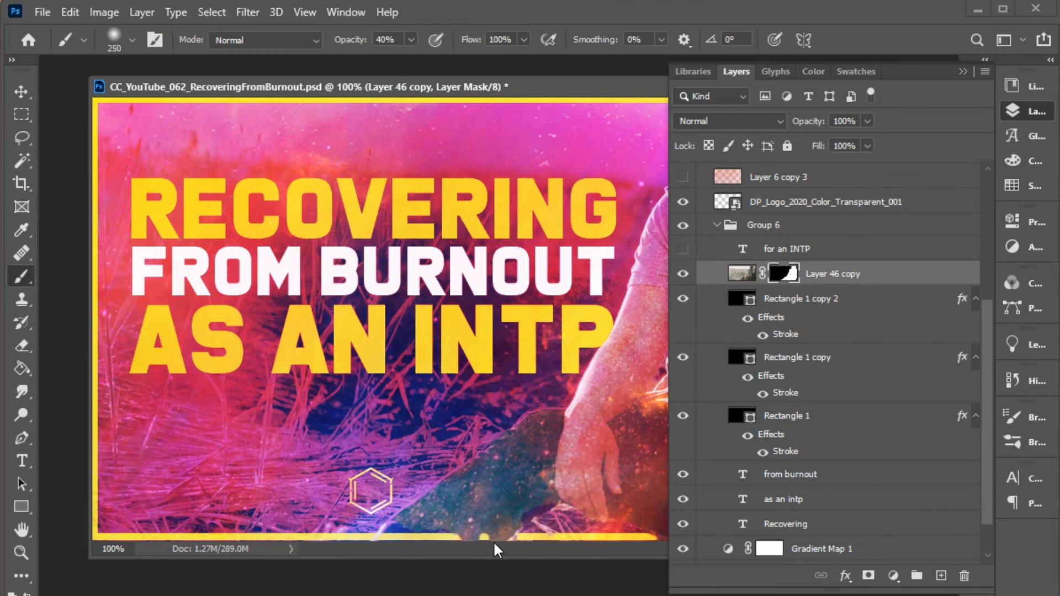
pyautogui.click(478, 523)
pyautogui.hotkey('ctrl', 'z')
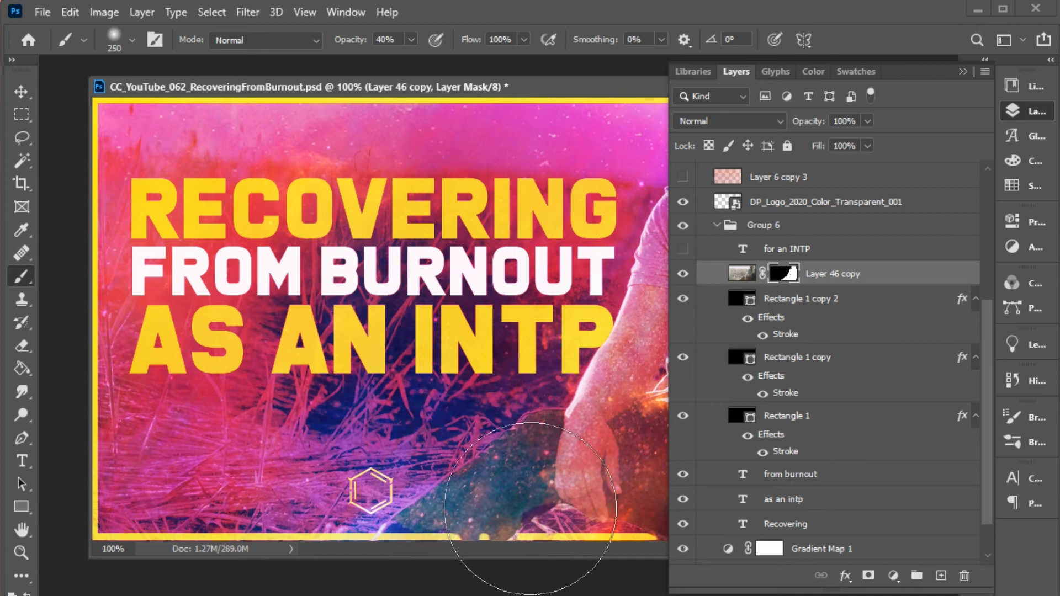
pyautogui.moveTo(469, 497); pyautogui.dragTo(461, 525)
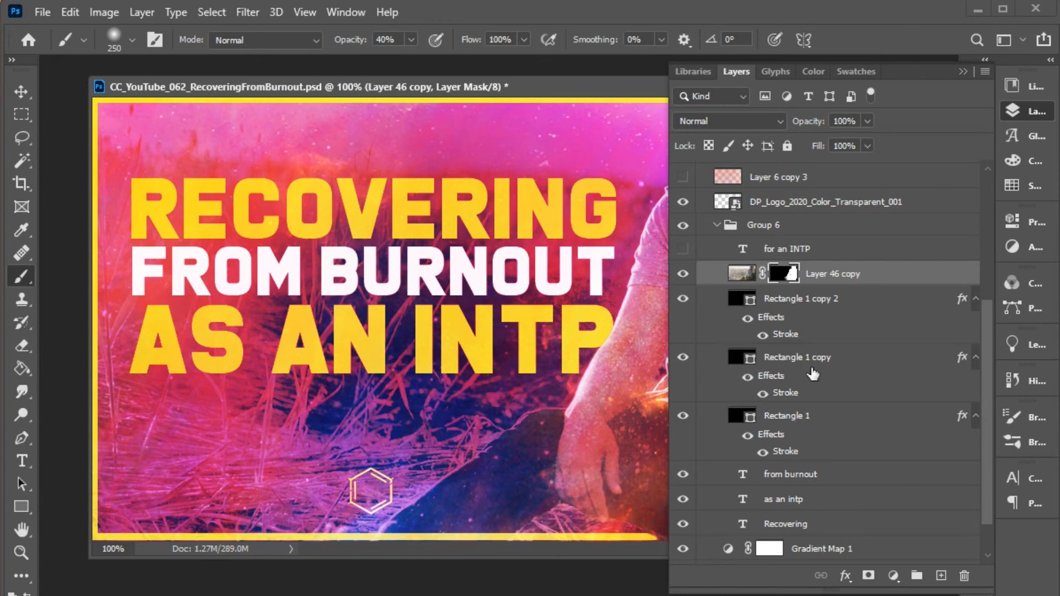
pyautogui.click(1025, 111)
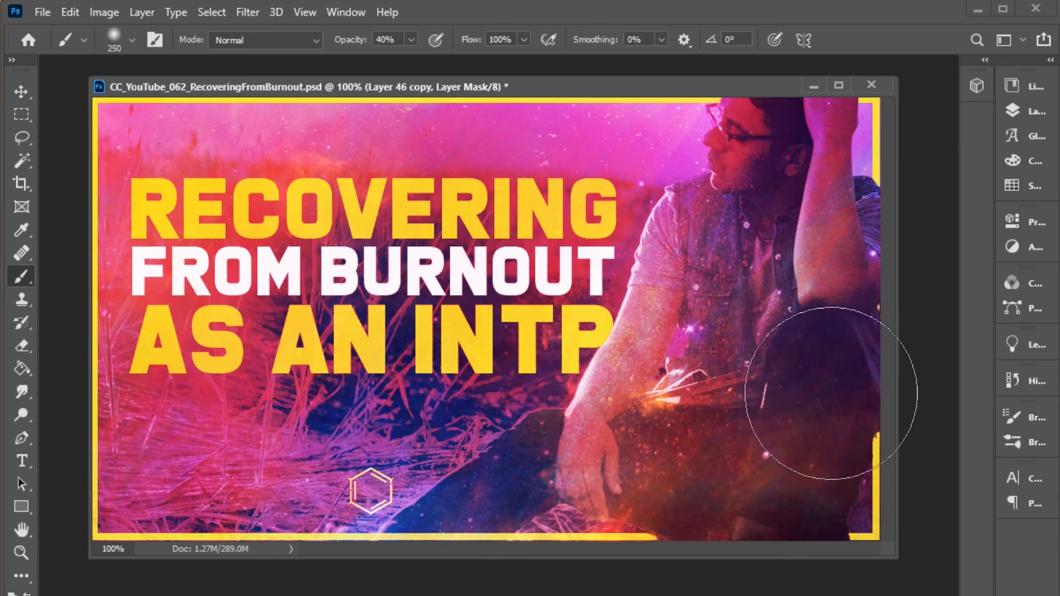
# Compare the image with and without the upper Layer 6 copy 5, and shift the document window so the man is visible.
pyautogui.press('v')
pyautogui.click(1026, 107)
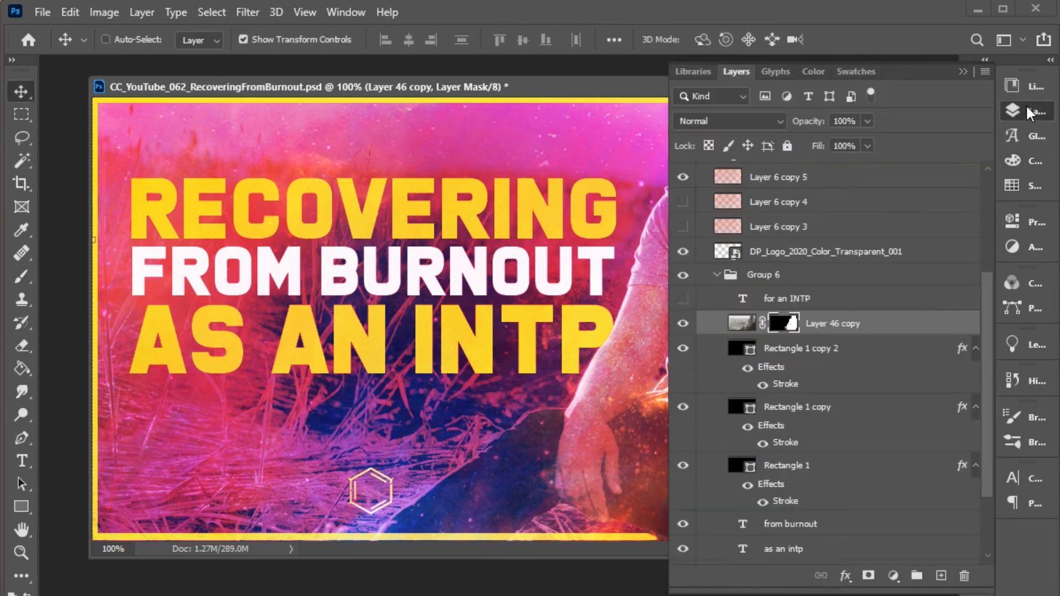
pyautogui.scroll(3, 833, 287)
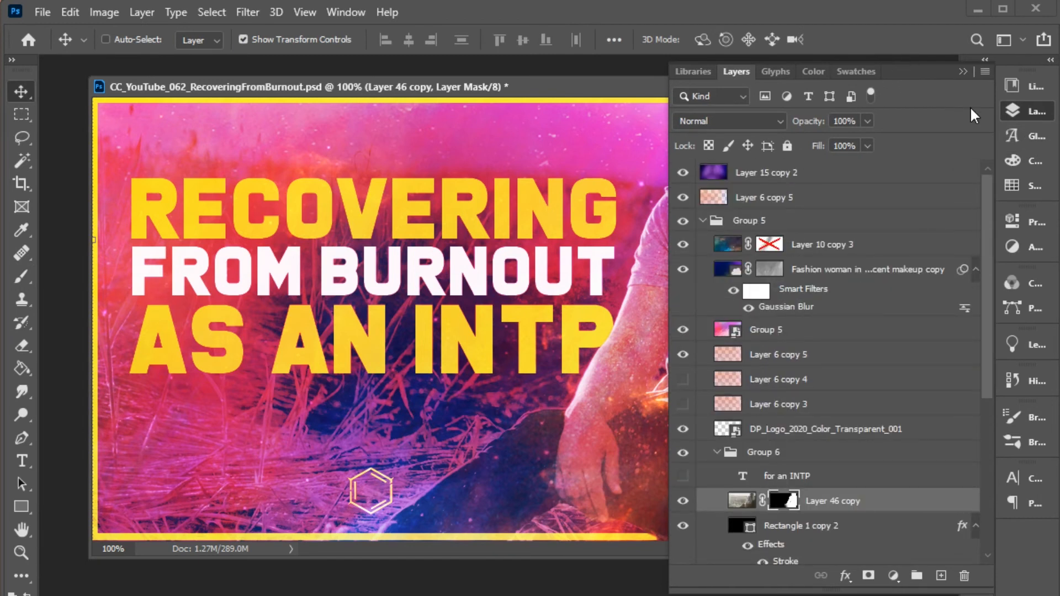
pyautogui.click(685, 199)
pyautogui.click(685, 199)
pyautogui.moveTo(608, 97); pyautogui.dragTo(294, 95)
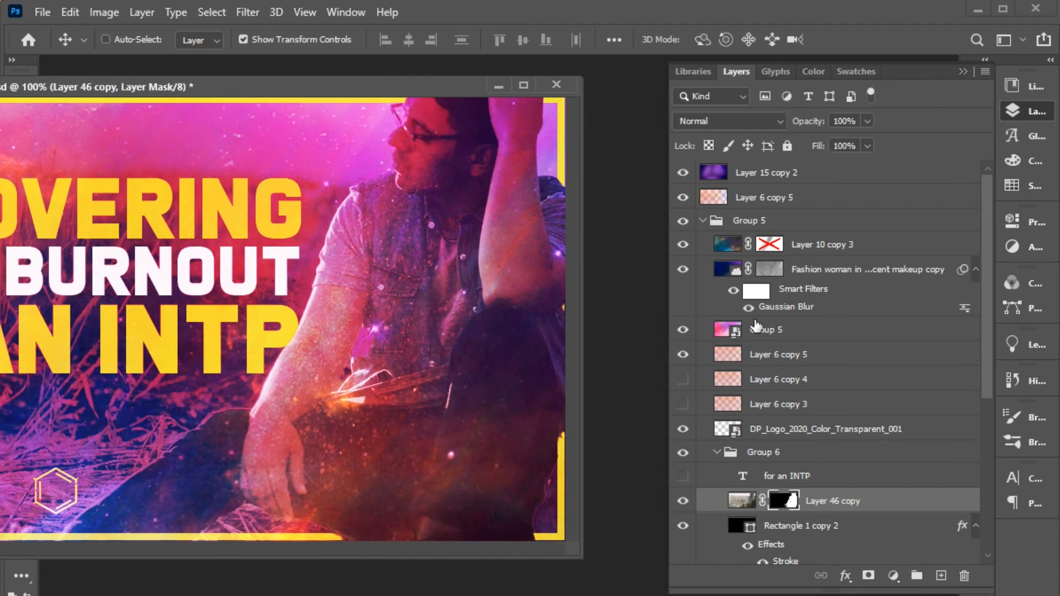
# Compare the color effect layers, hide Layer 10 copy 3 and the Fashion woman copy layer, and bring the full canvas back into view.
pyautogui.click(683, 173)
pyautogui.click(683, 197)
pyautogui.click(683, 330)
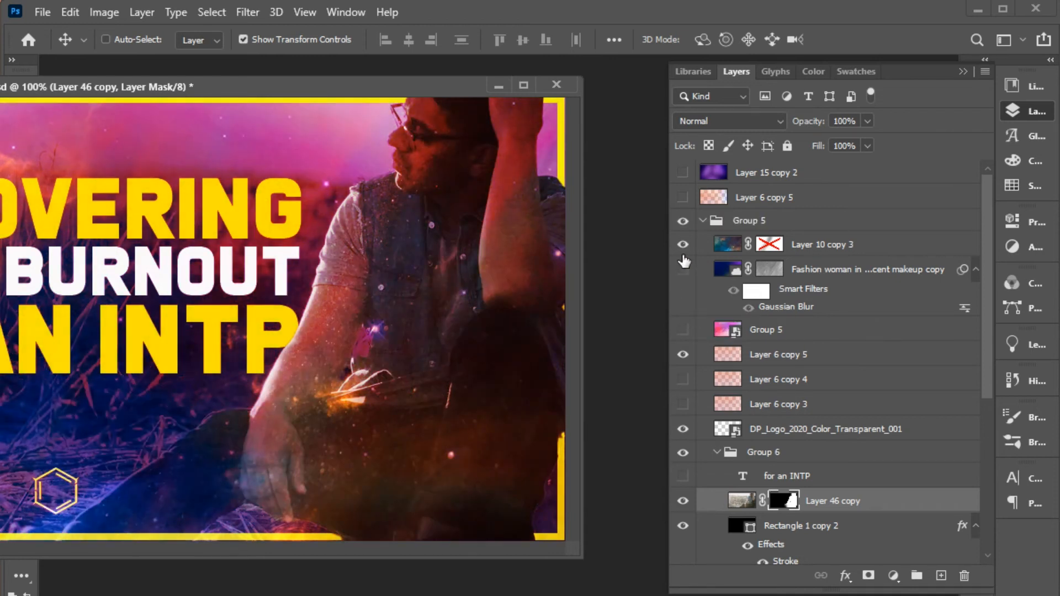
pyautogui.click(683, 254)
pyautogui.click(684, 198)
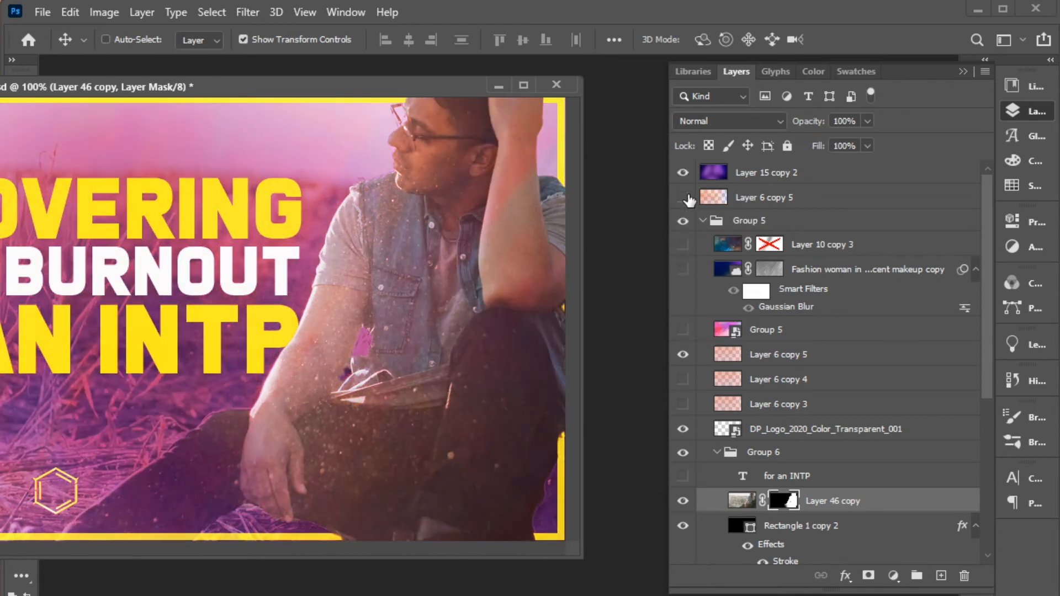
pyautogui.click(684, 330)
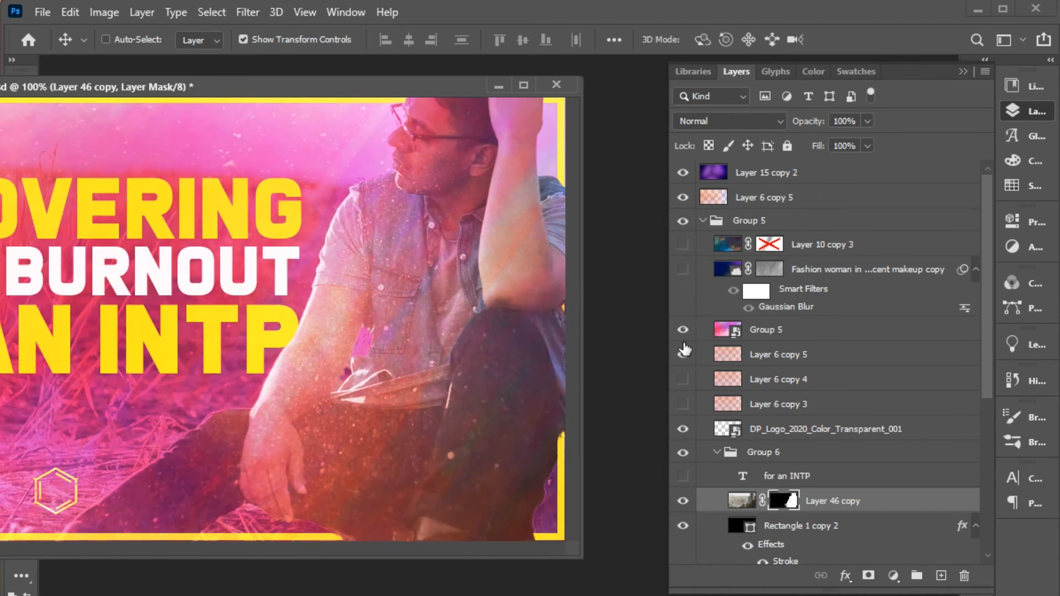
pyautogui.click(683, 353)
pyautogui.click(1038, 113)
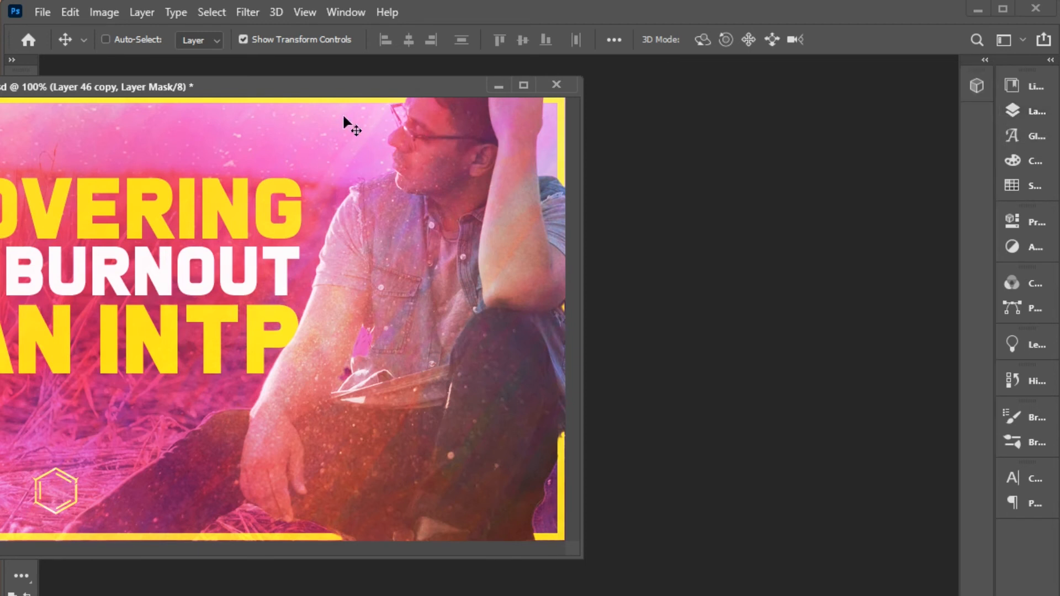
pyautogui.moveTo(310, 95); pyautogui.dragTo(638, 102)
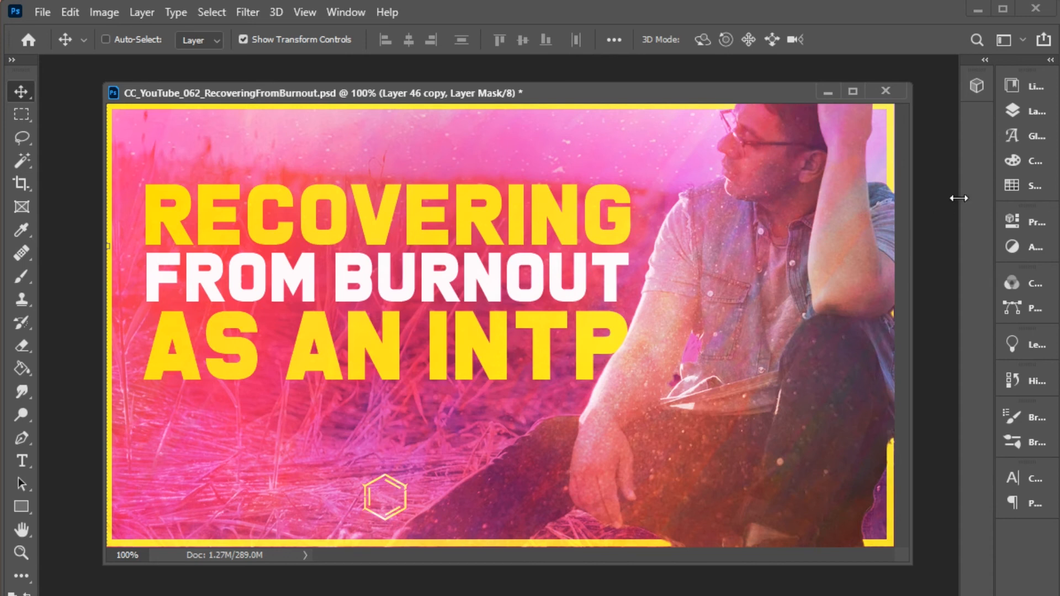
# Nudge the "as an intp" text up slightly to tighten the line gap, and check the full canvas with the "from burnout" layer selected.
pyautogui.click(1024, 109)
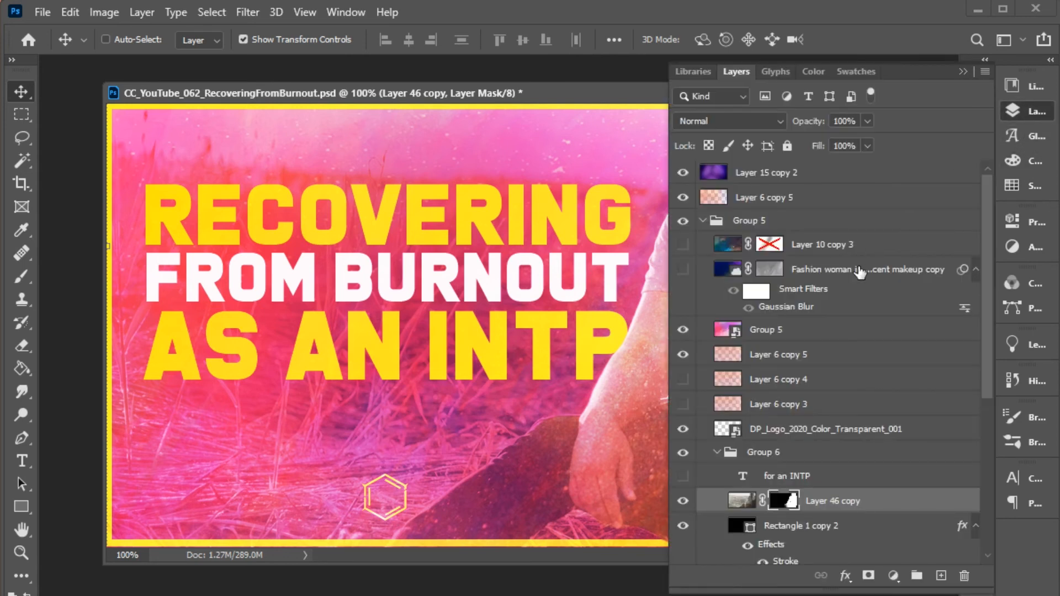
pyautogui.scroll(-3, 857, 281)
pyautogui.scroll(-6, 856, 308)
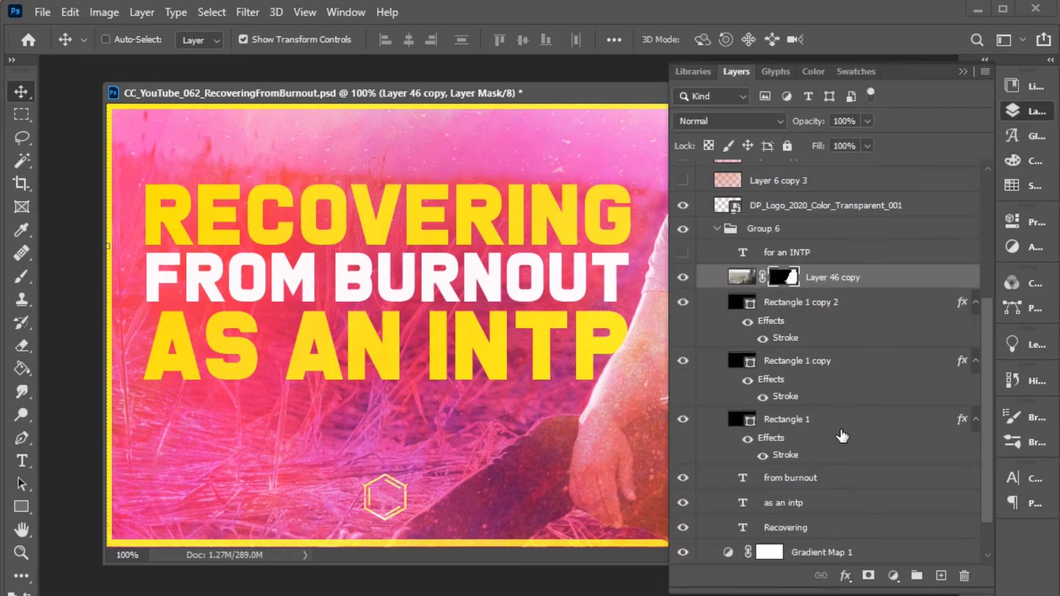
pyautogui.click(823, 475)
pyautogui.click(819, 454)
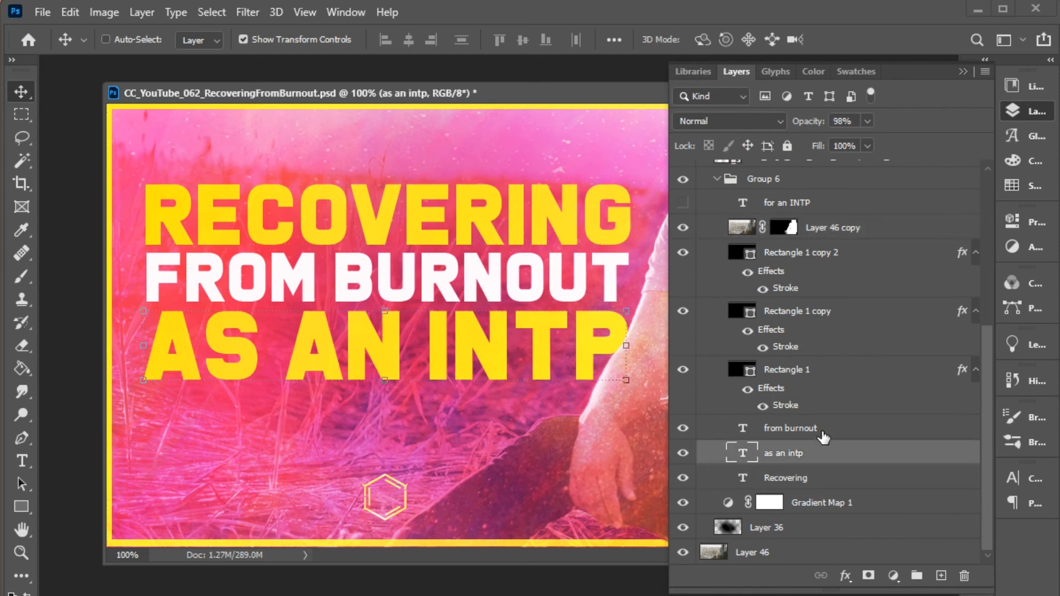
pyautogui.press('Up')
pyautogui.press('Up')
pyautogui.press('Up')
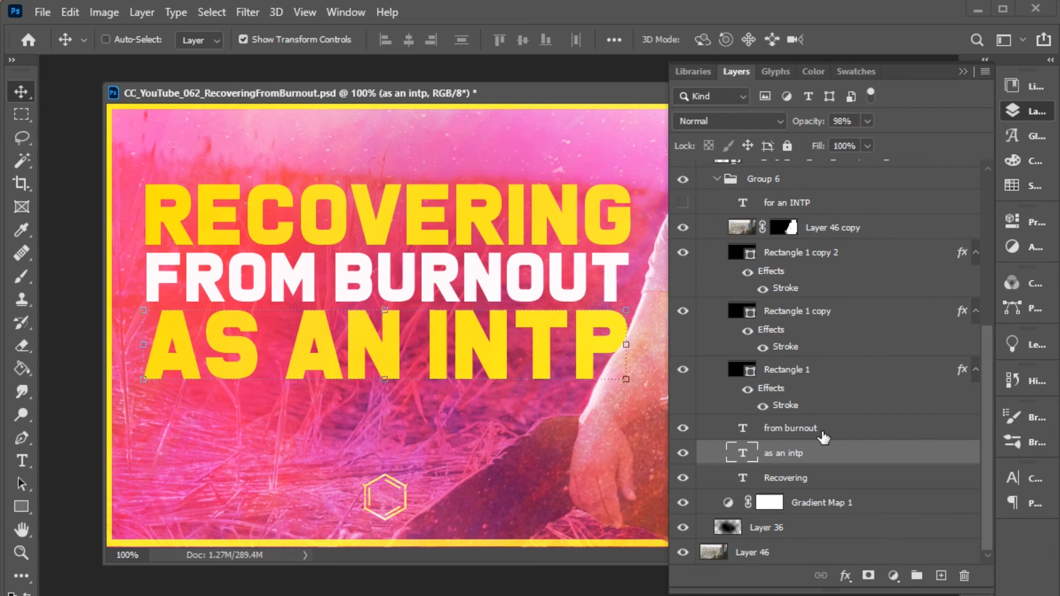
pyautogui.press('Down')
pyautogui.press('Down')
pyautogui.press('Up')
pyautogui.press('Up')
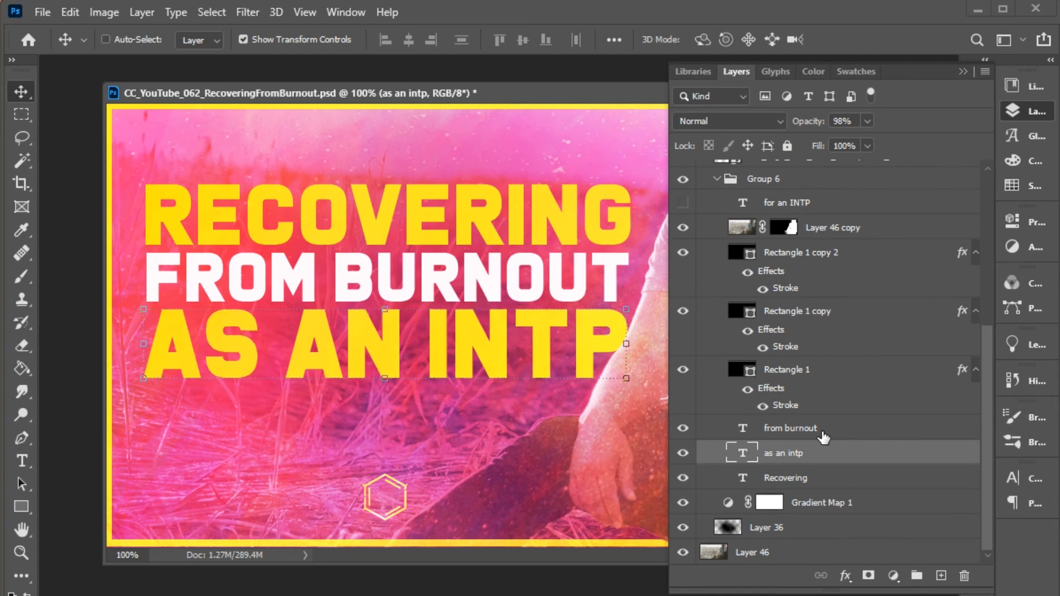
pyautogui.click(821, 431)
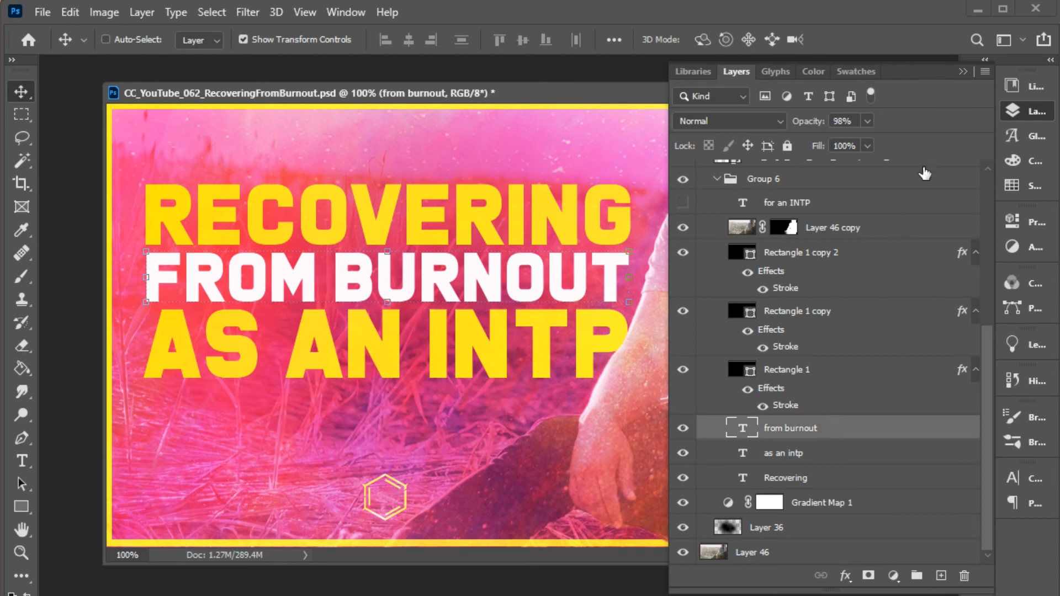
pyautogui.click(1025, 111)
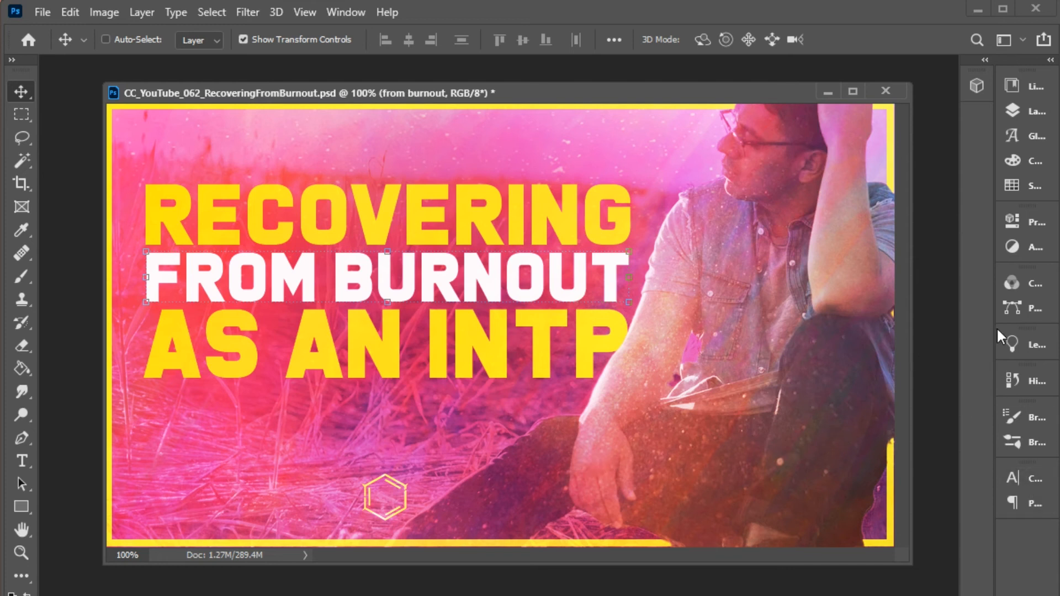
# Switch to the Magic Wand tool, then return to the Move tool with the whole canvas in view.
pyautogui.click(1025, 112)
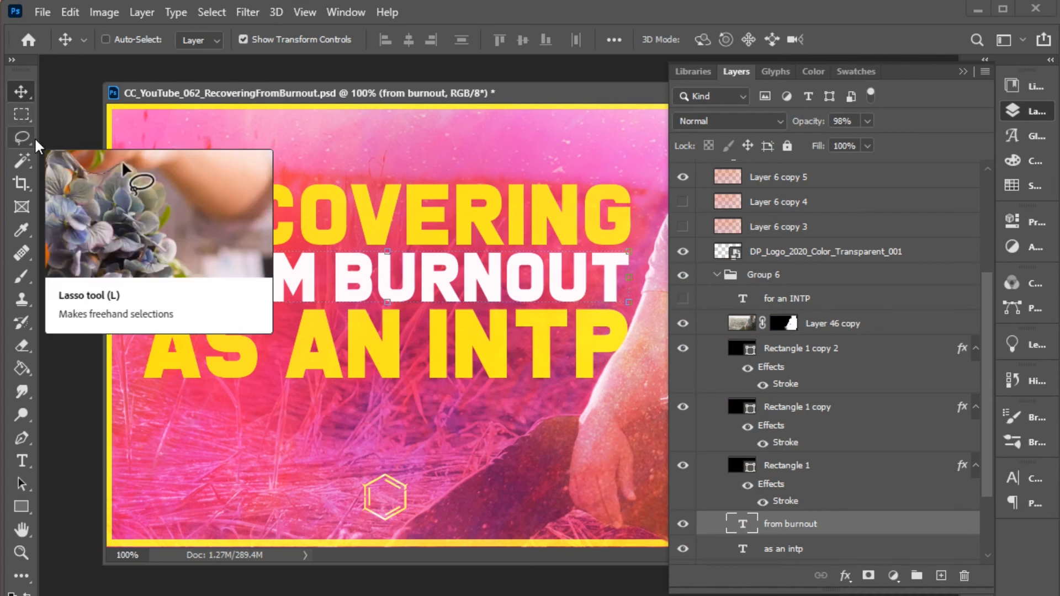
pyautogui.click(22, 161)
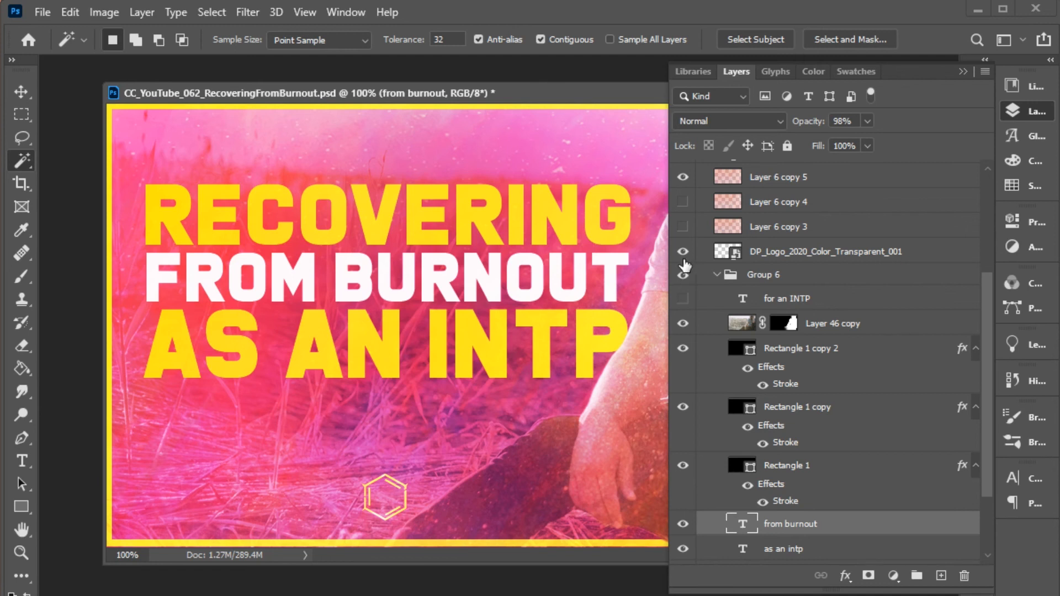
pyautogui.click(1017, 113)
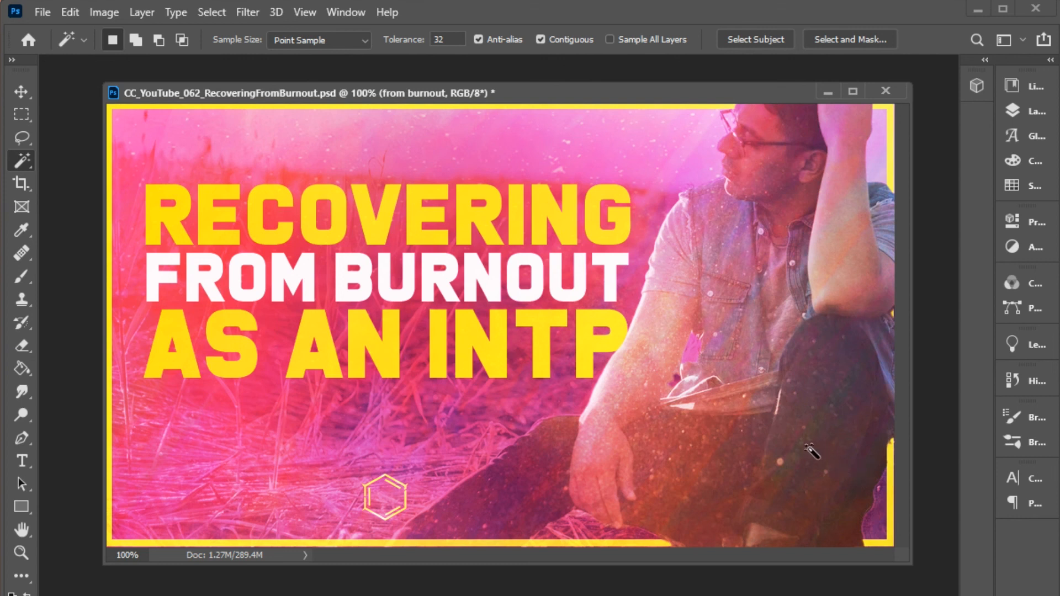
pyautogui.press('v')
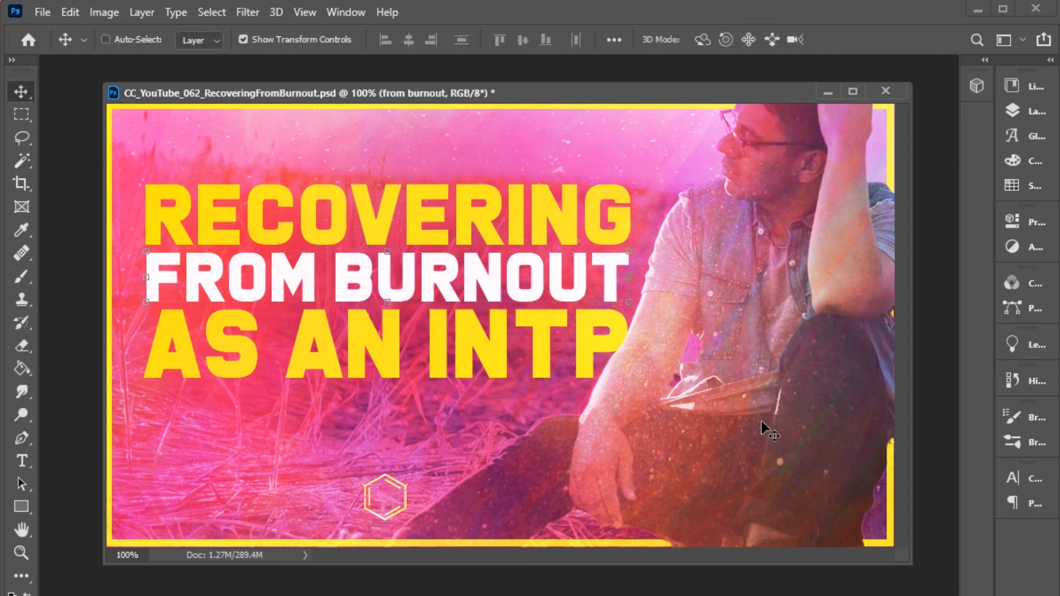